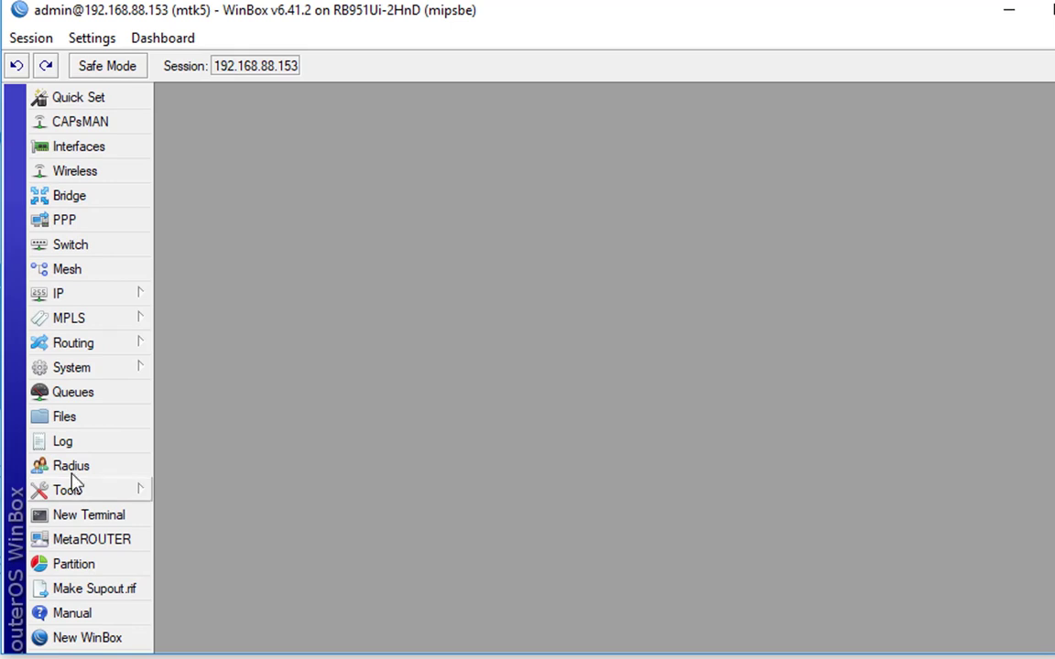
Add IP pool pool-ovpn with range 10.255.255.2-10.255.255.254 and close the pool list
{"action": "left_click", "coordinate": [108, 293]}
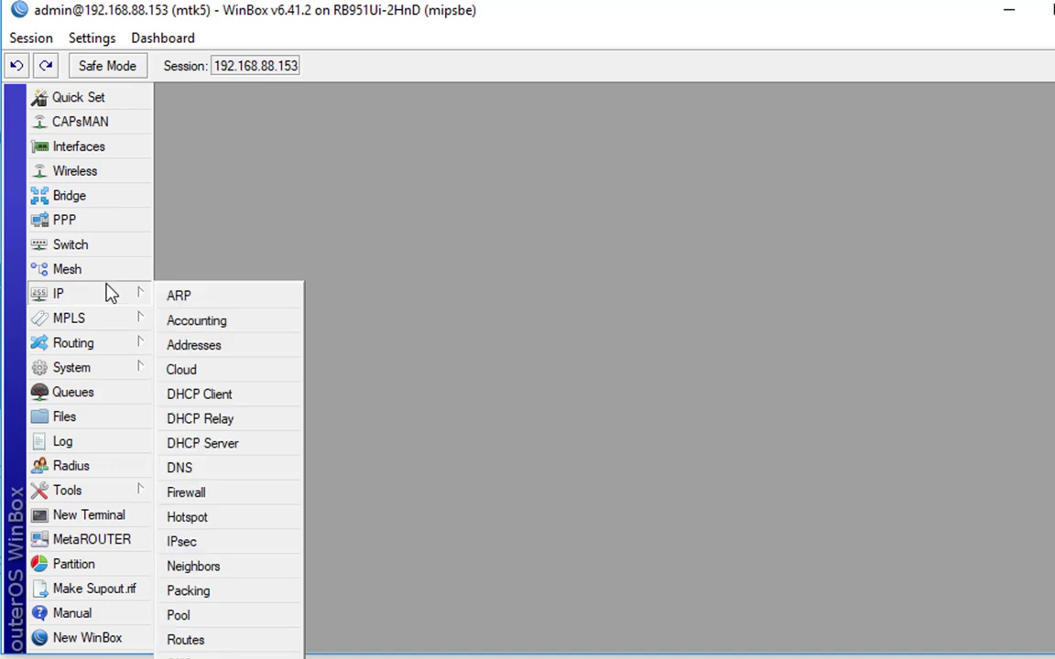
{"action": "left_click", "coordinate": [233, 621]}
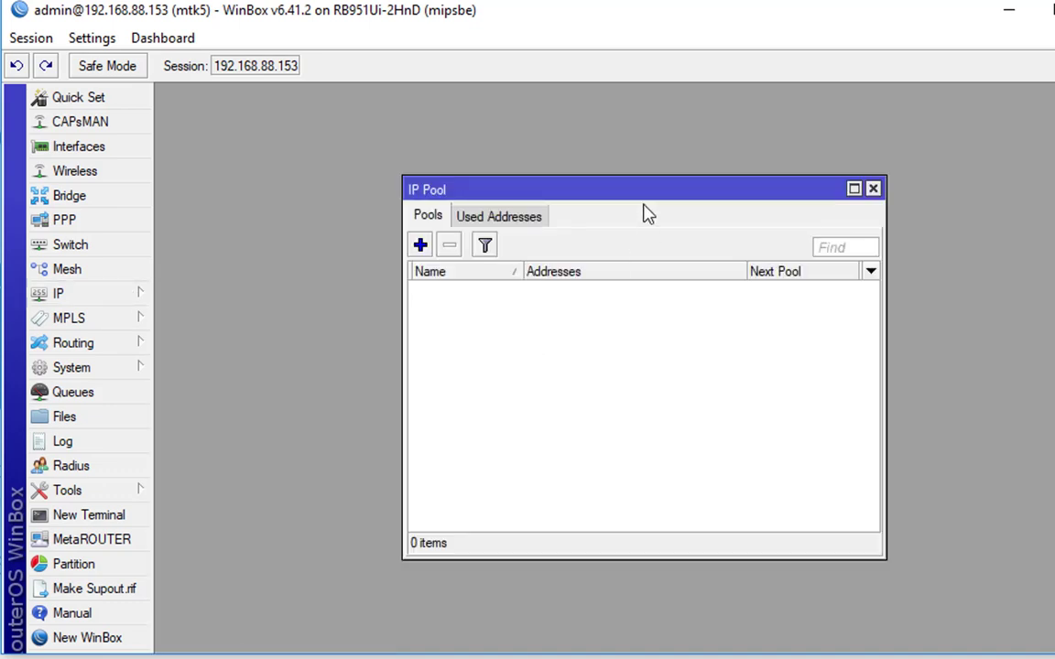
{"action": "left_click", "coordinate": [420, 245]}
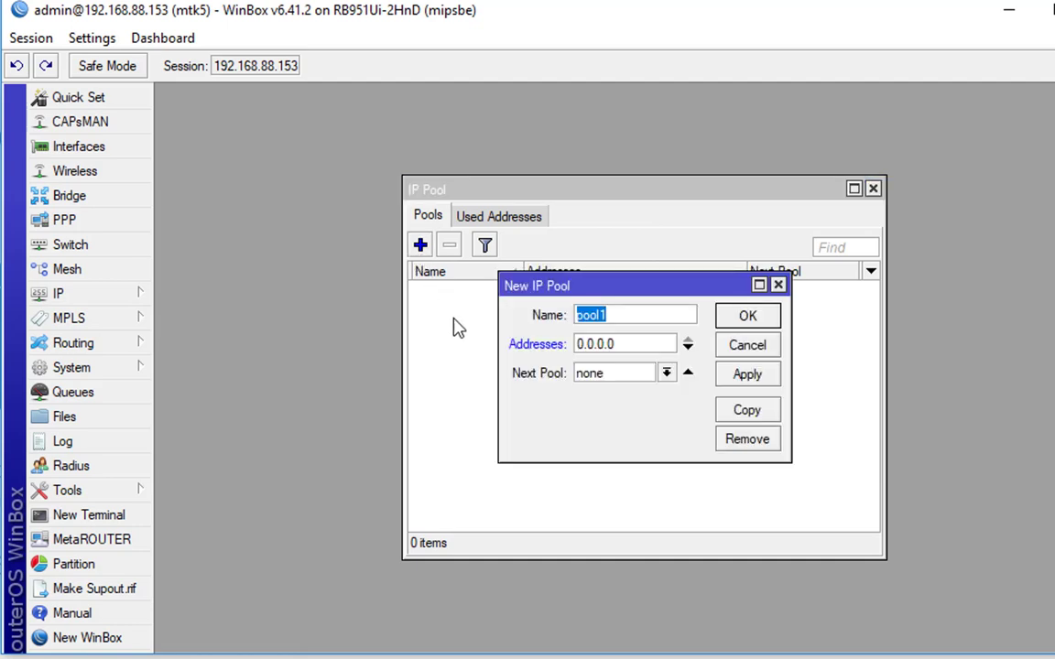
{"action": "left_click", "coordinate": [458, 327]}
{"action": "key", "text": "BackSpace"}
{"action": "type", "text": "-ovpn"}
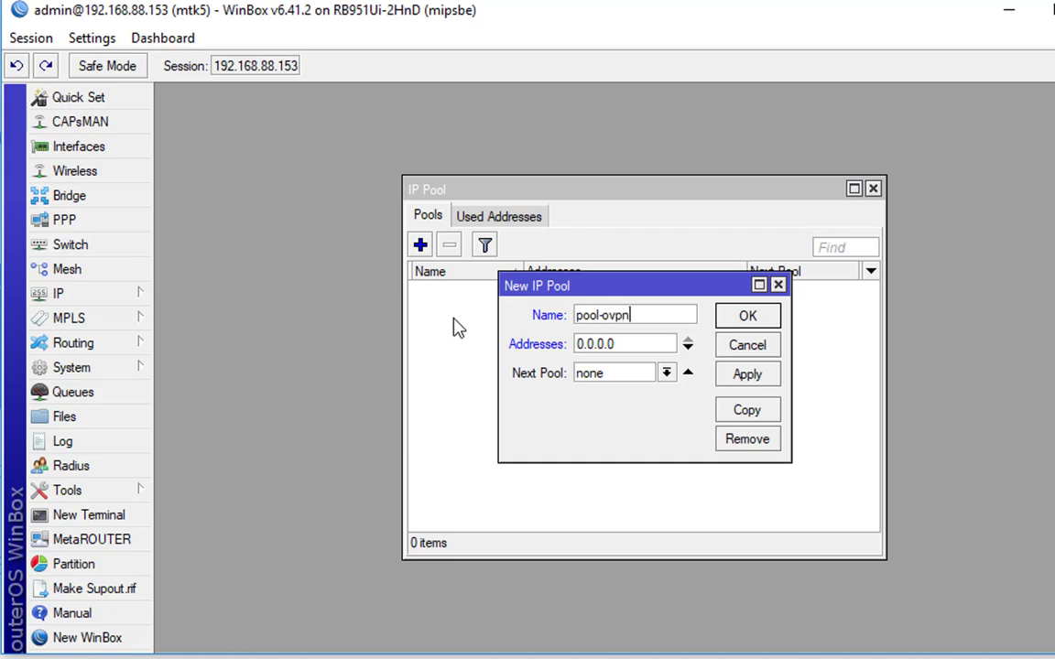
{"action": "key", "text": "Tab"}
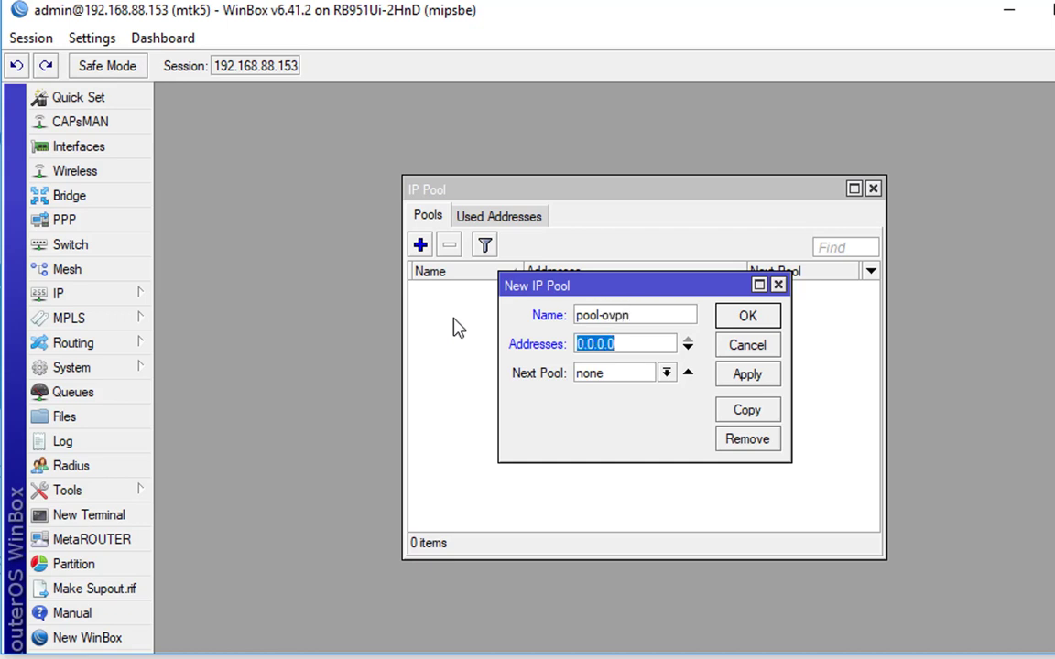
{"action": "type", "text": "10.255.255"}
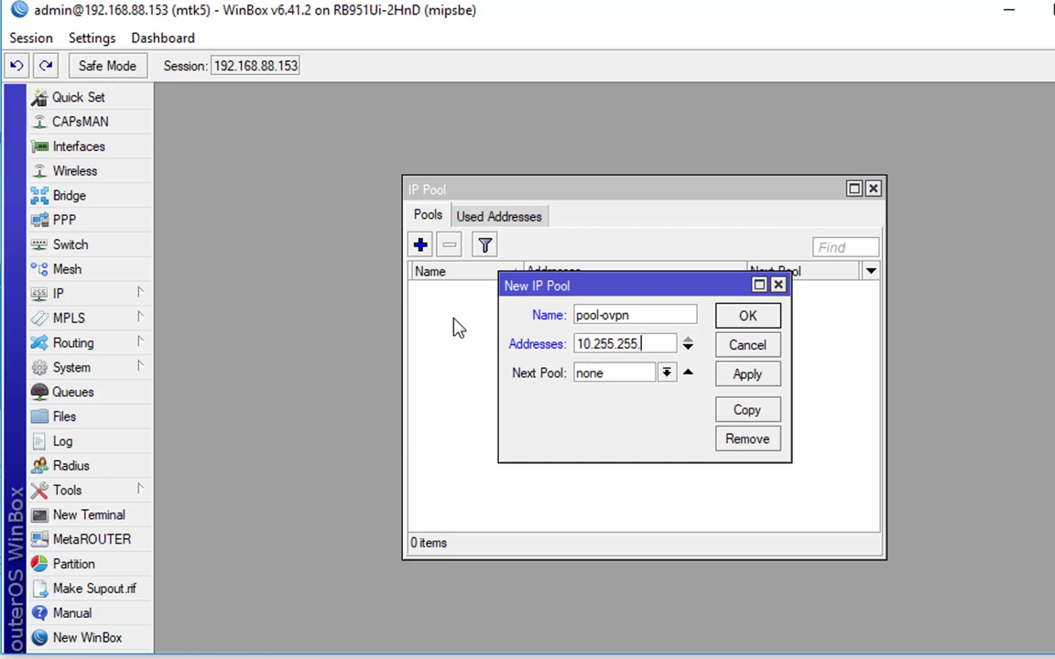
{"action": "type", "text": "2-10.255.255.25"}
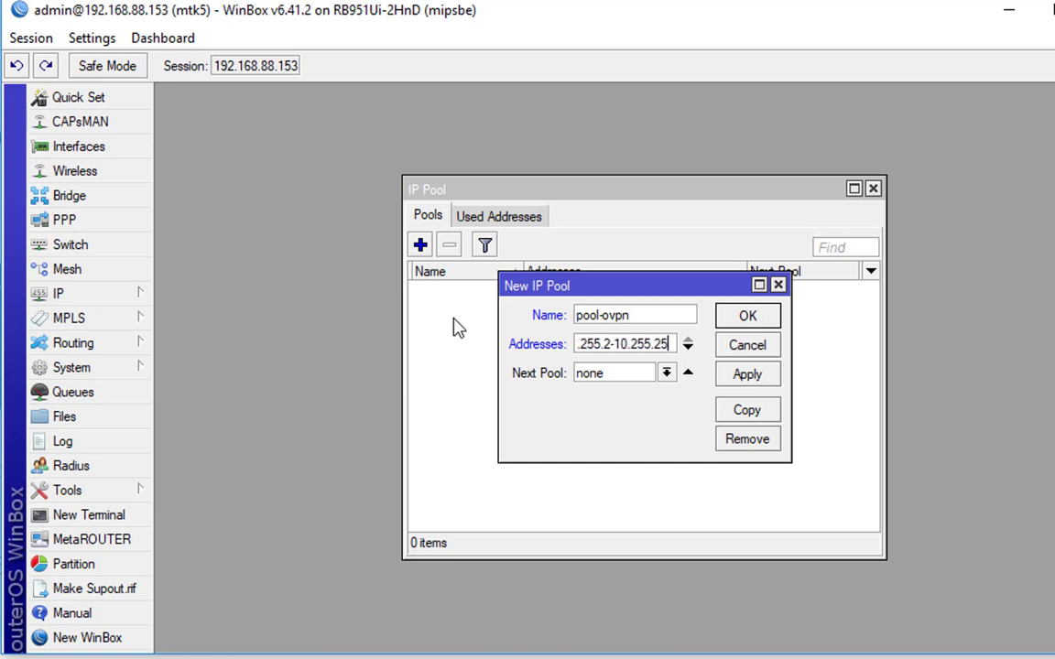
{"action": "type", "text": "4"}
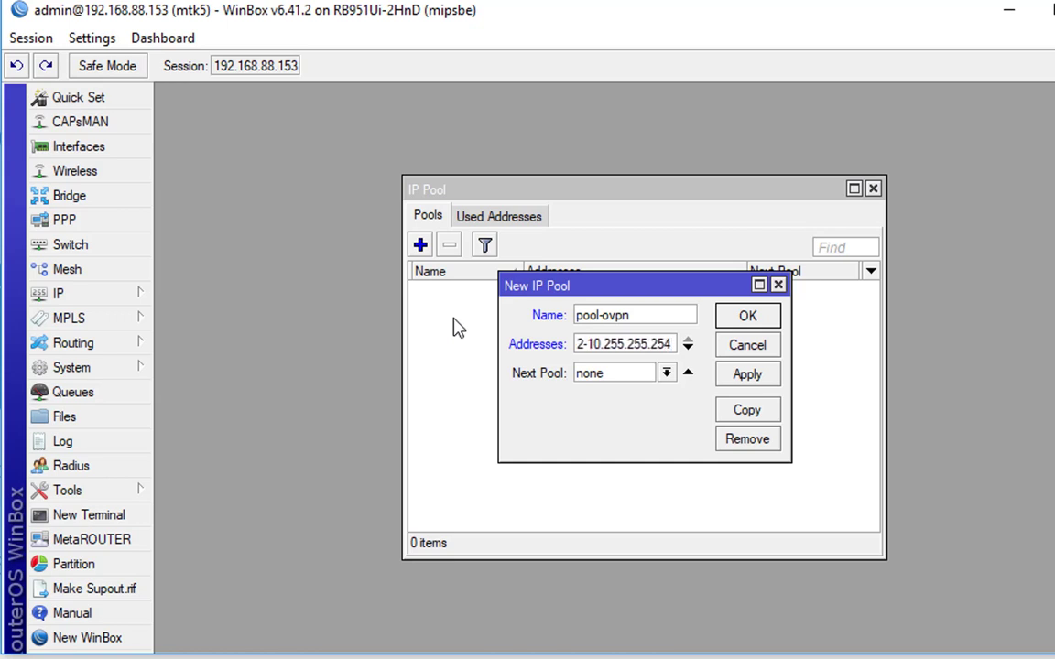
{"action": "key", "text": "Return"}
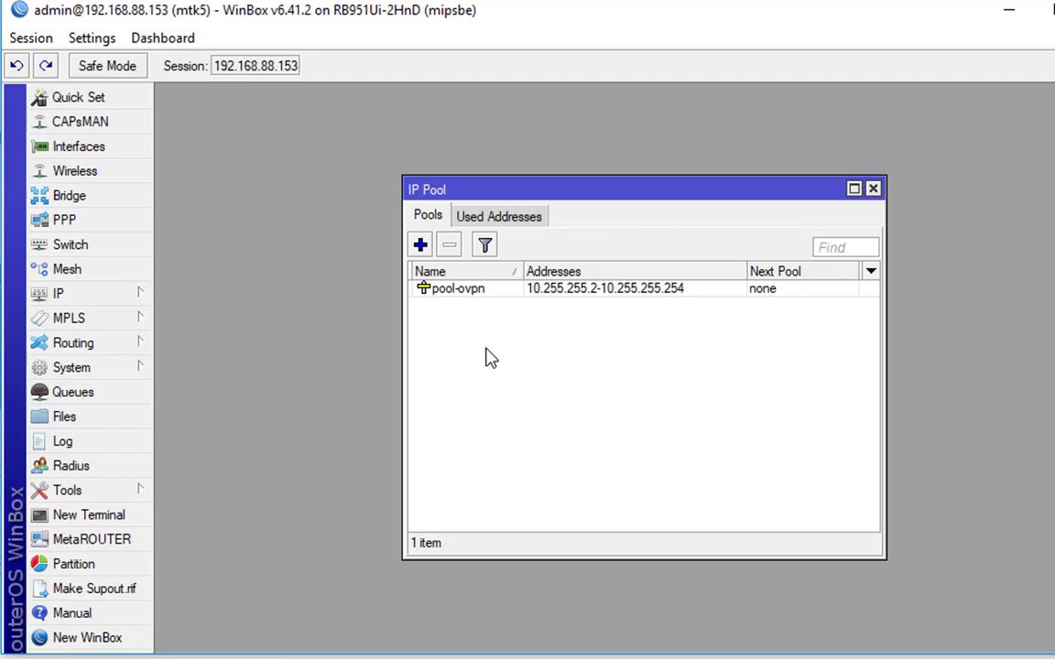
{"action": "key", "text": "Escape"}
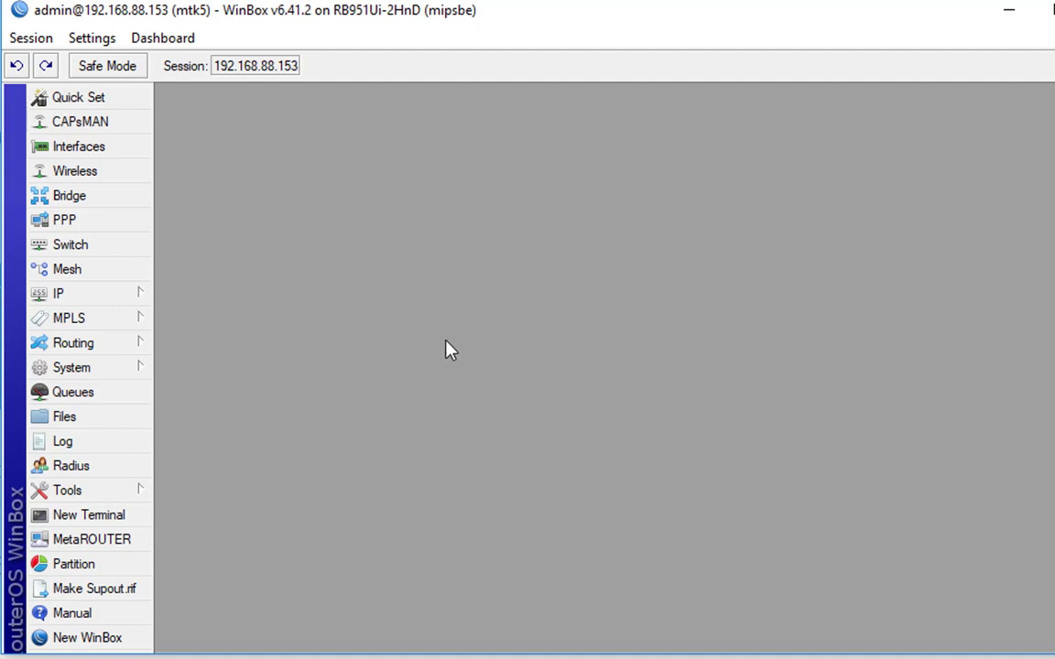
In a new terminal, paste the /certificate add commands creating the ca, server, client1 and client2 templates
{"action": "left_click", "coordinate": [122, 526]}
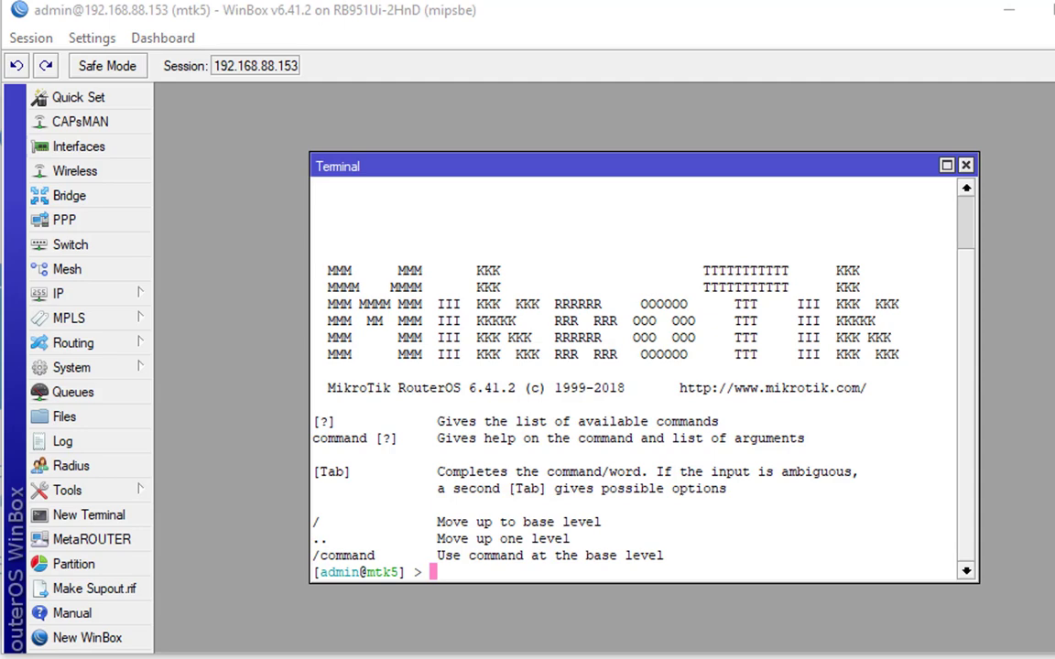
{"action": "right_click", "coordinate": [624, 368]}
{"action": "left_click", "coordinate": [678, 464]}
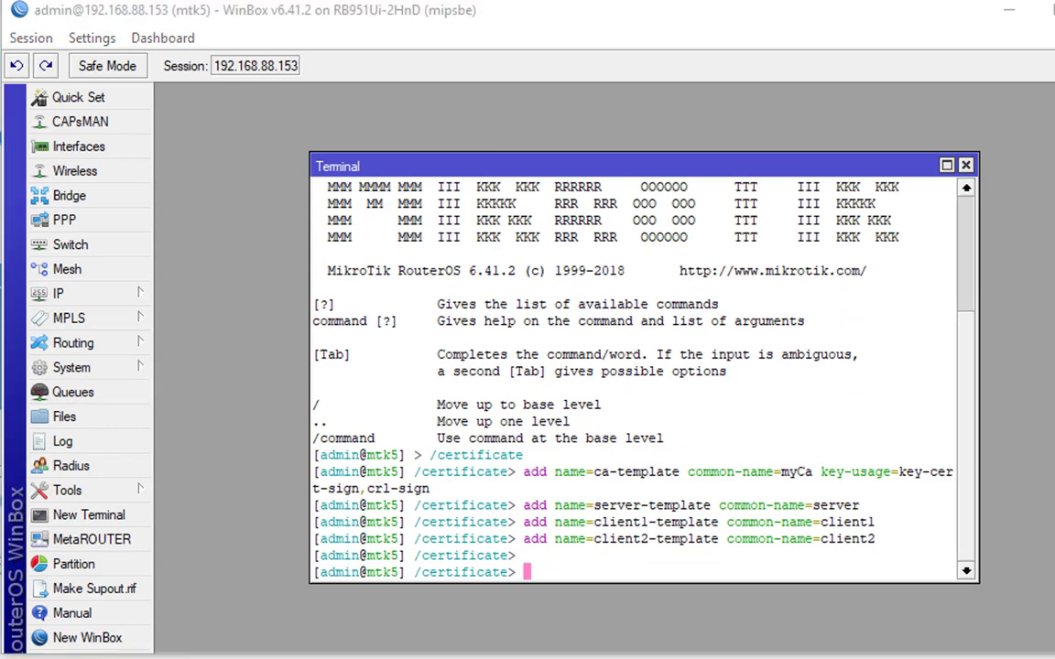
Paste and run the sign commands so myCa, server, client1 and client2 are signed
{"action": "right_click", "coordinate": [539, 362]}
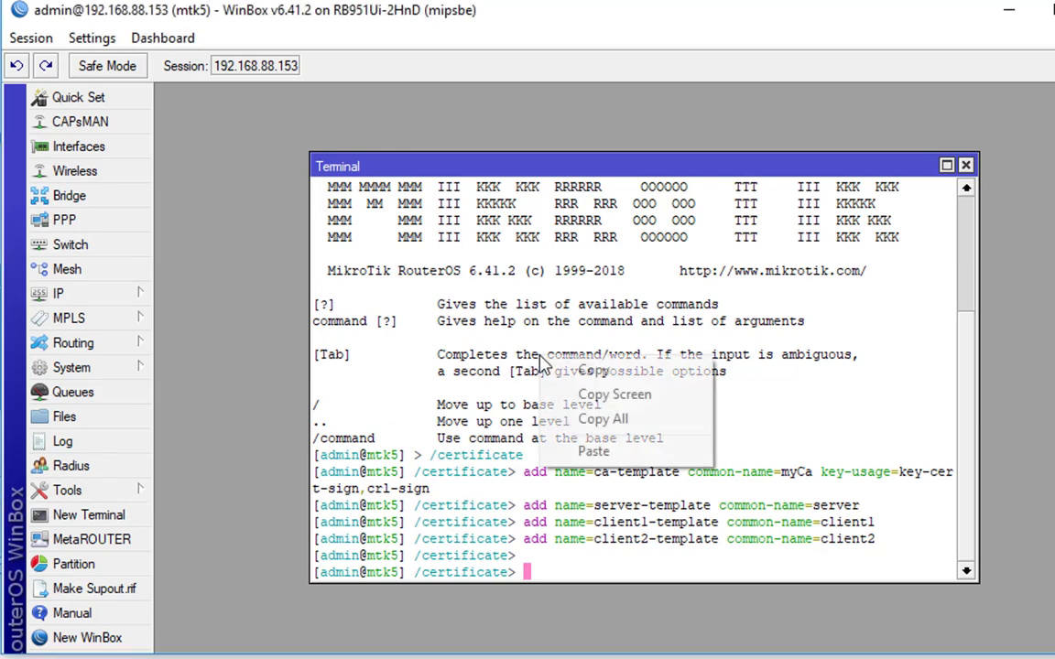
{"action": "left_click", "coordinate": [587, 449]}
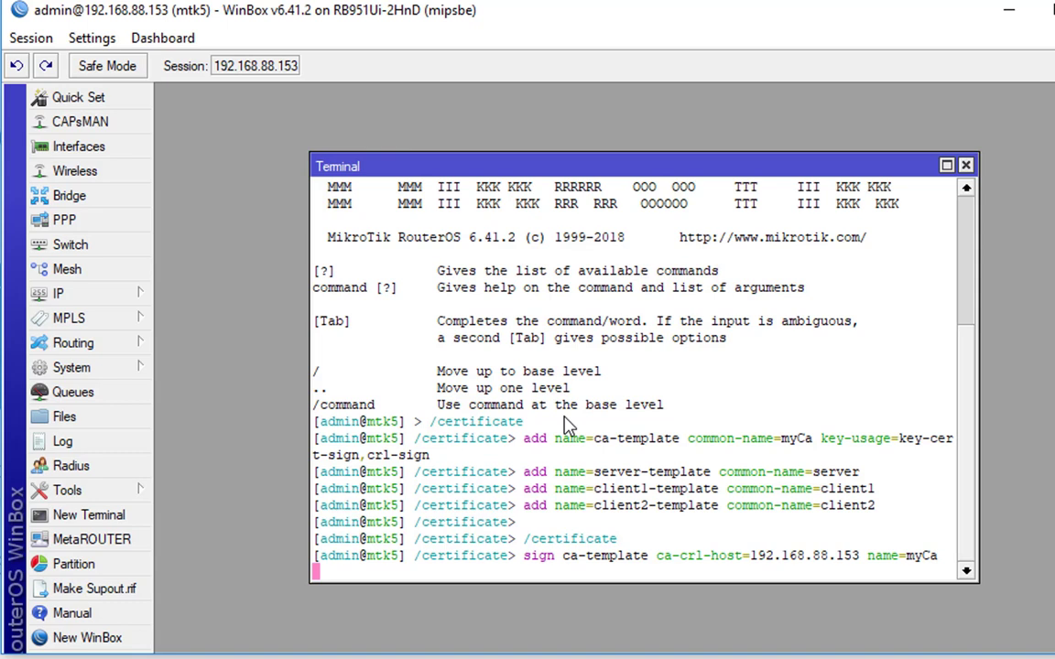
{"action": "type", "text": "sign server-template ca=myCa name=server"}
{"action": "key", "text": "Return"}
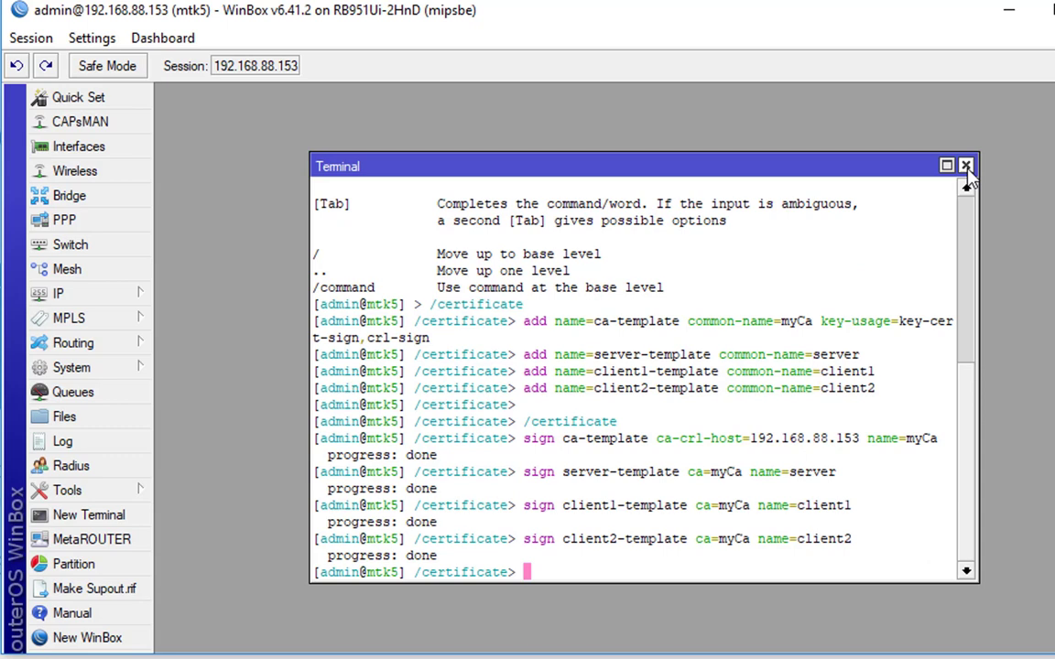
Add PPP profile profile1 with local address 10.255.255.1 and remote address pool pool-ovpn
{"action": "left_click", "coordinate": [966, 167]}
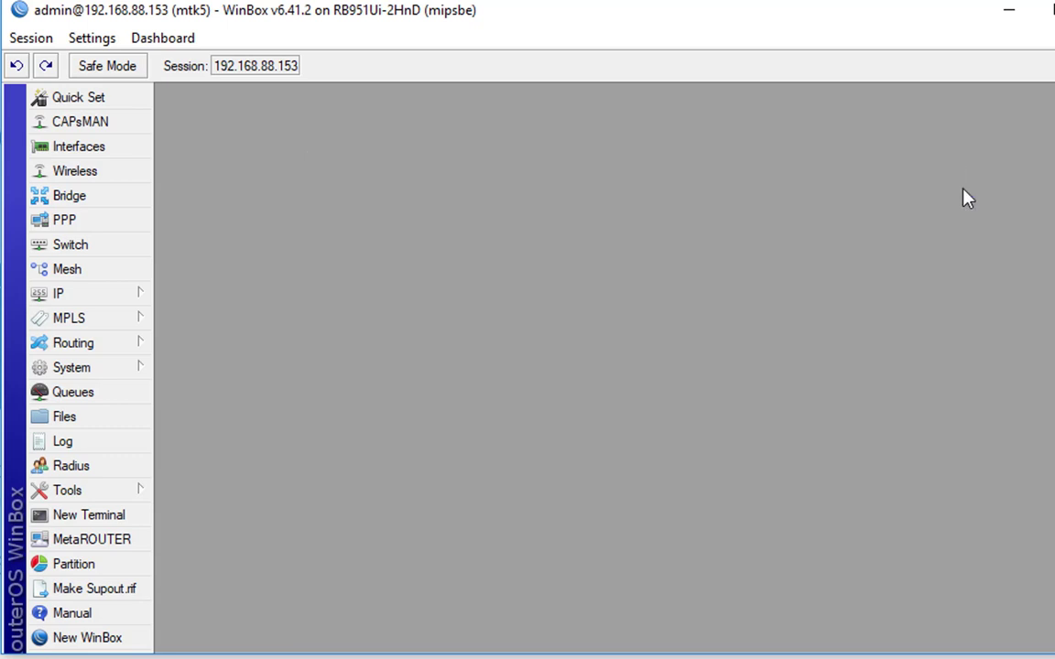
{"action": "left_click", "coordinate": [117, 220]}
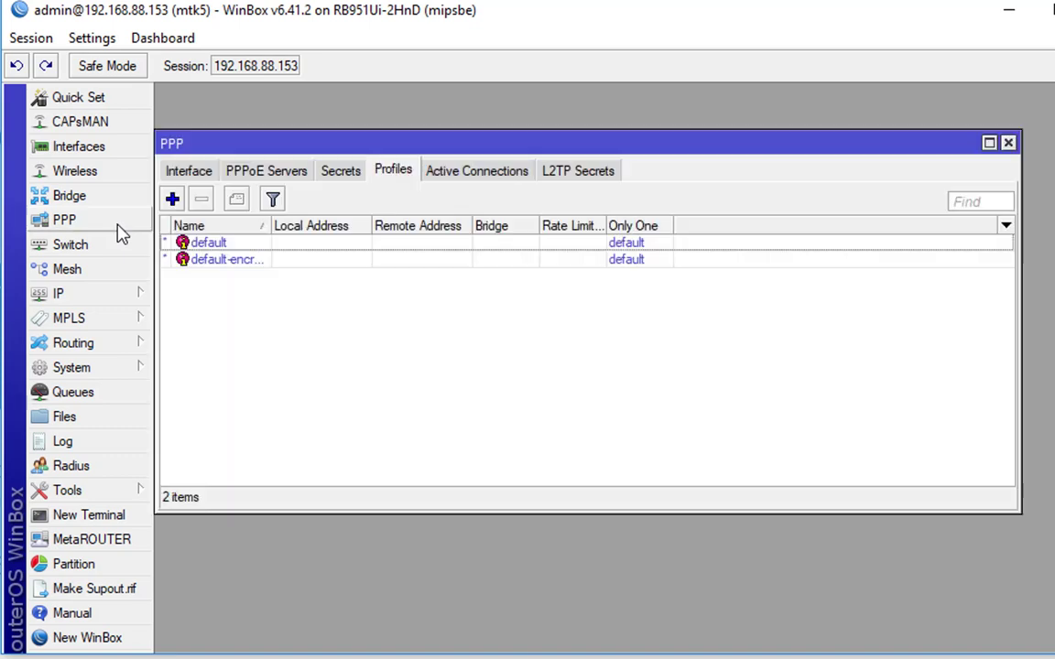
{"action": "left_click", "coordinate": [173, 201]}
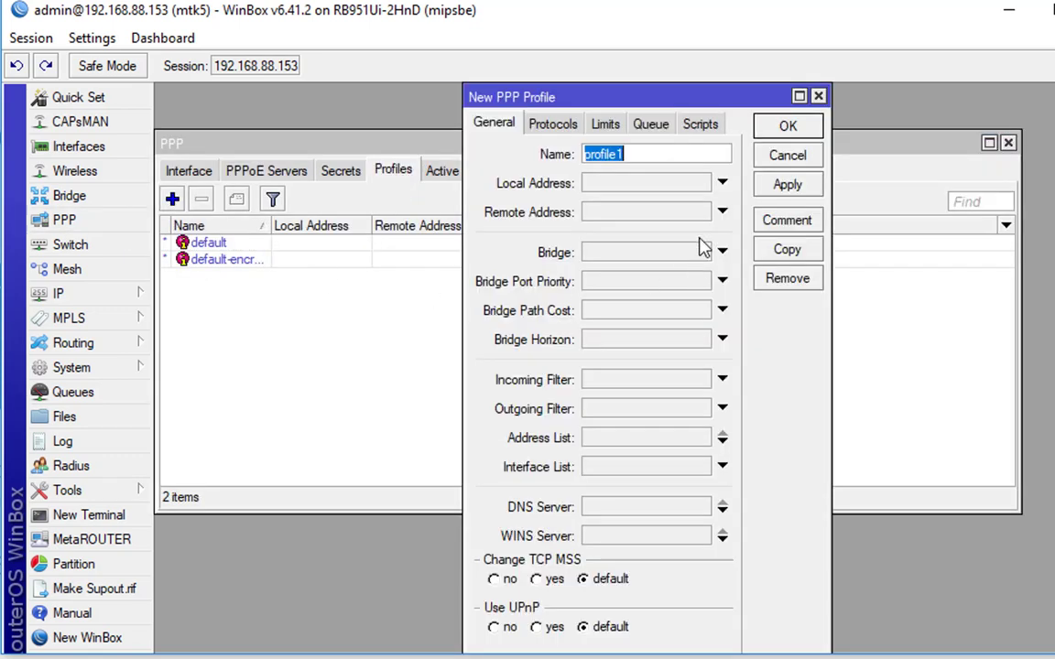
{"action": "left_click", "coordinate": [634, 186]}
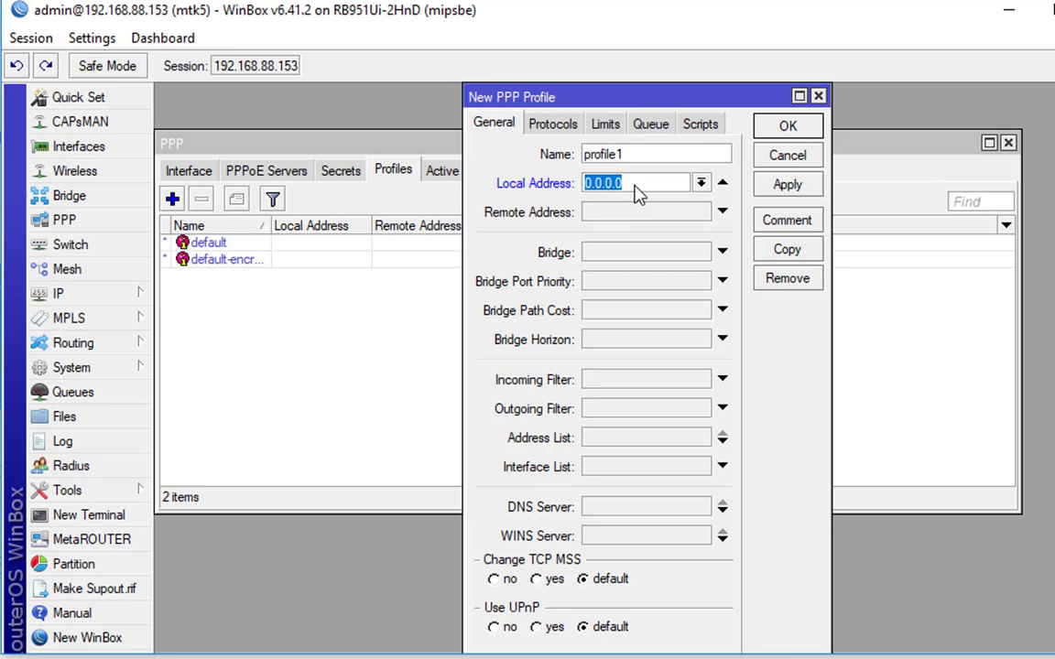
{"action": "type", "text": "10.255.255.1"}
{"action": "left_click", "coordinate": [722, 211]}
{"action": "left_click", "coordinate": [700, 211]}
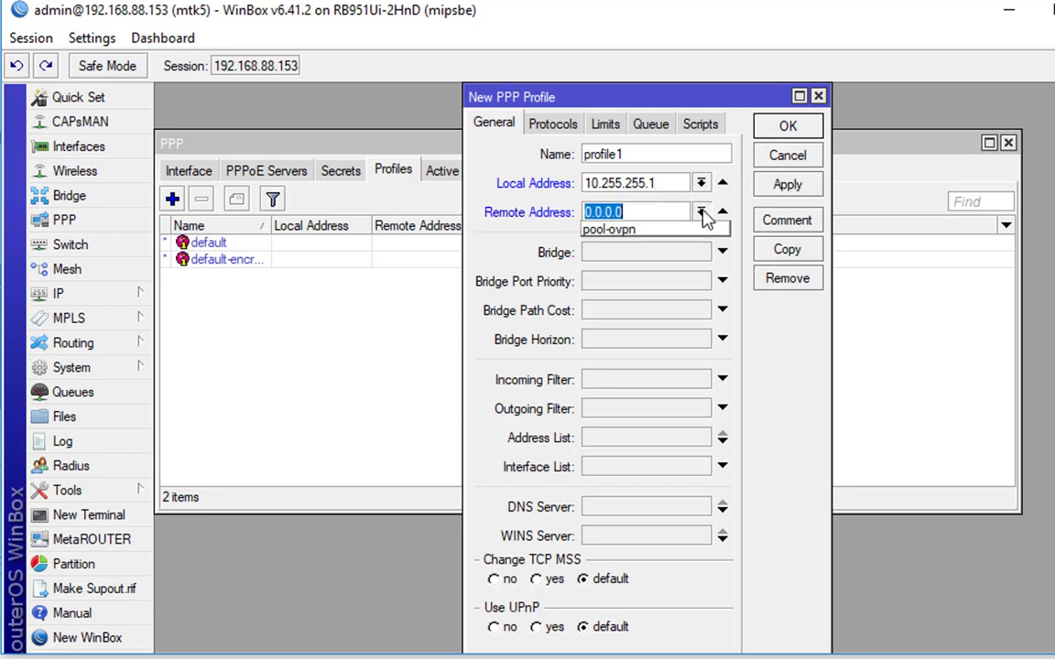
{"action": "left_click", "coordinate": [685, 230]}
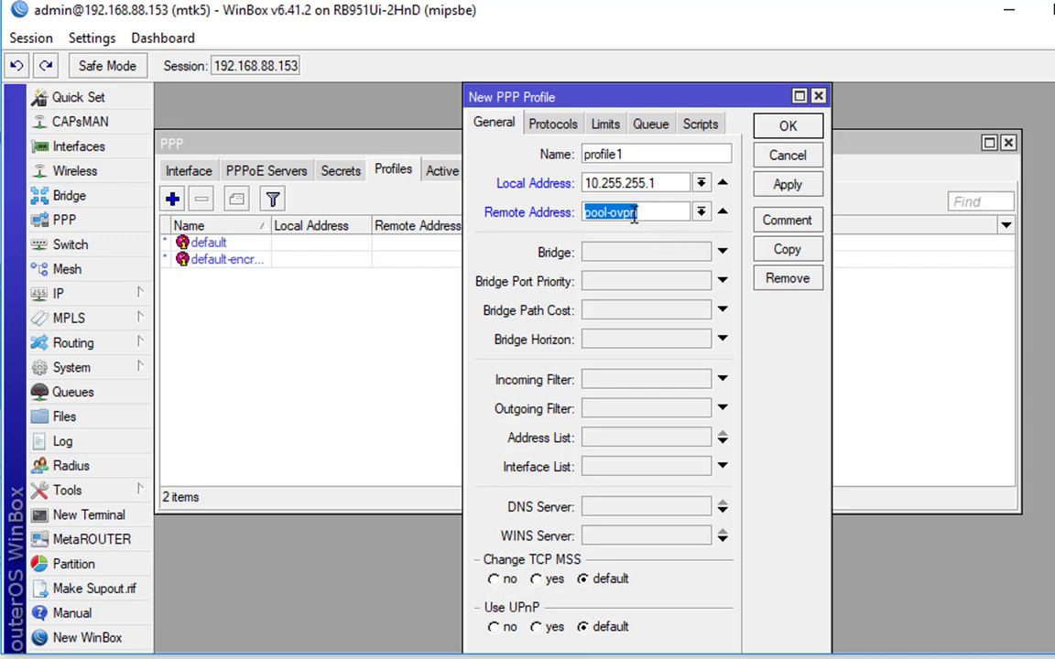
{"action": "left_click", "coordinate": [788, 126]}
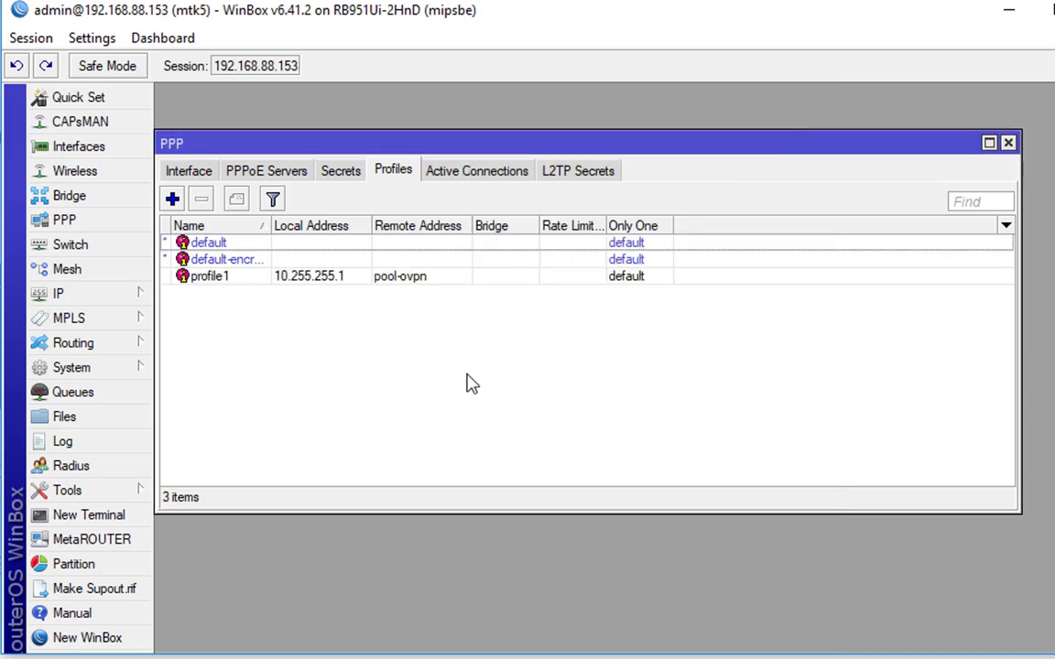
Add PPP secret test1 with its password and profile profile1, then show the PPP interface list
{"action": "left_click", "coordinate": [346, 177]}
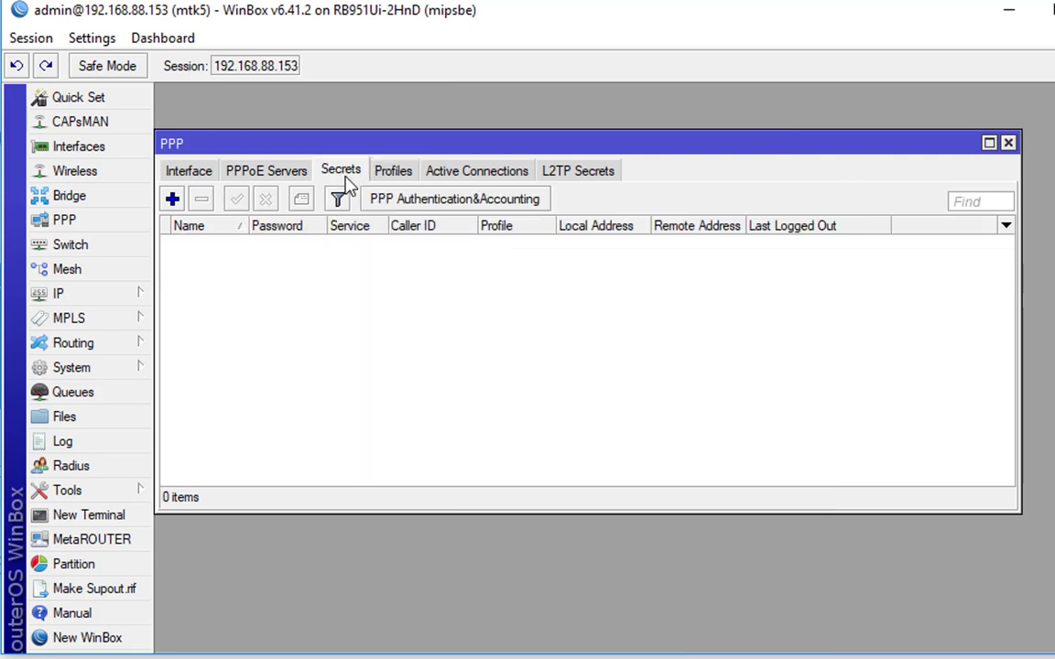
{"action": "left_click", "coordinate": [173, 200]}
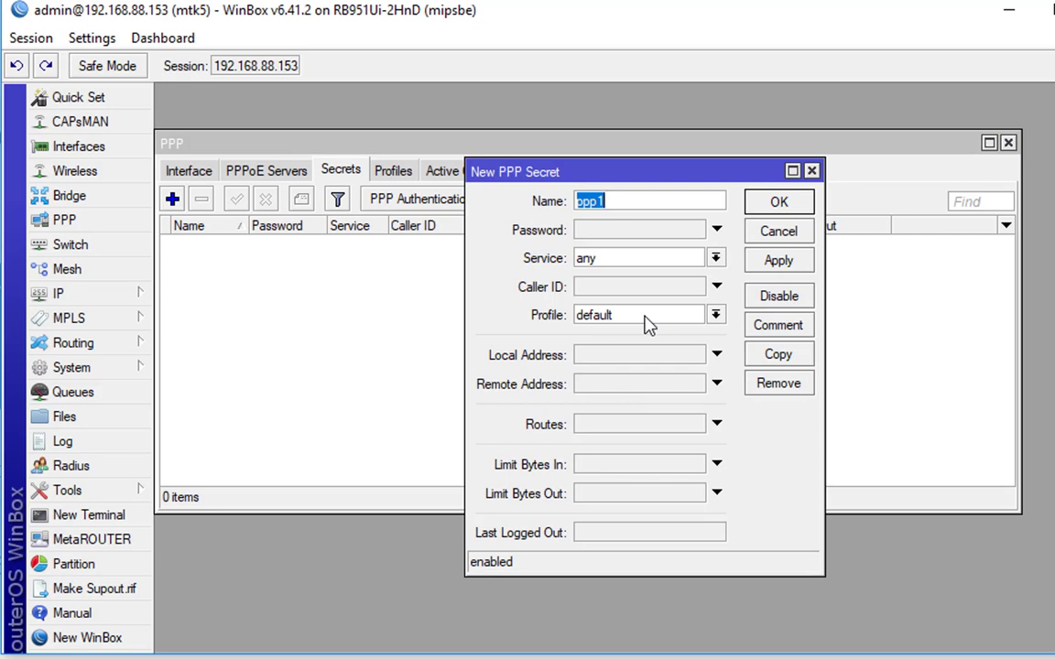
{"action": "type", "text": "test1"}
{"action": "key", "text": "Tab"}
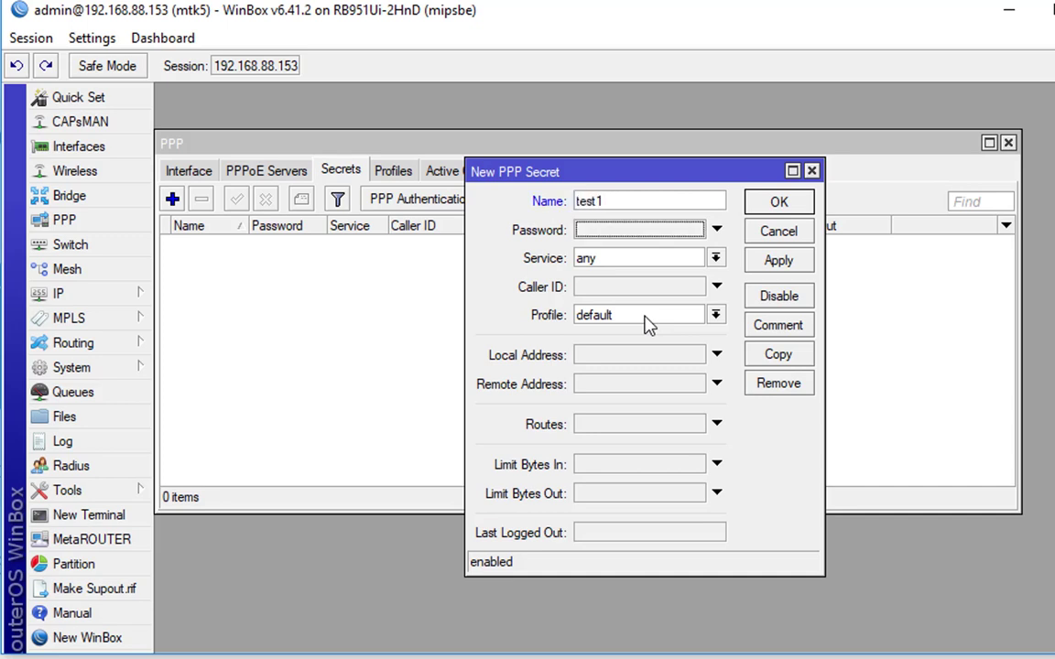
{"action": "type", "text": "test"}
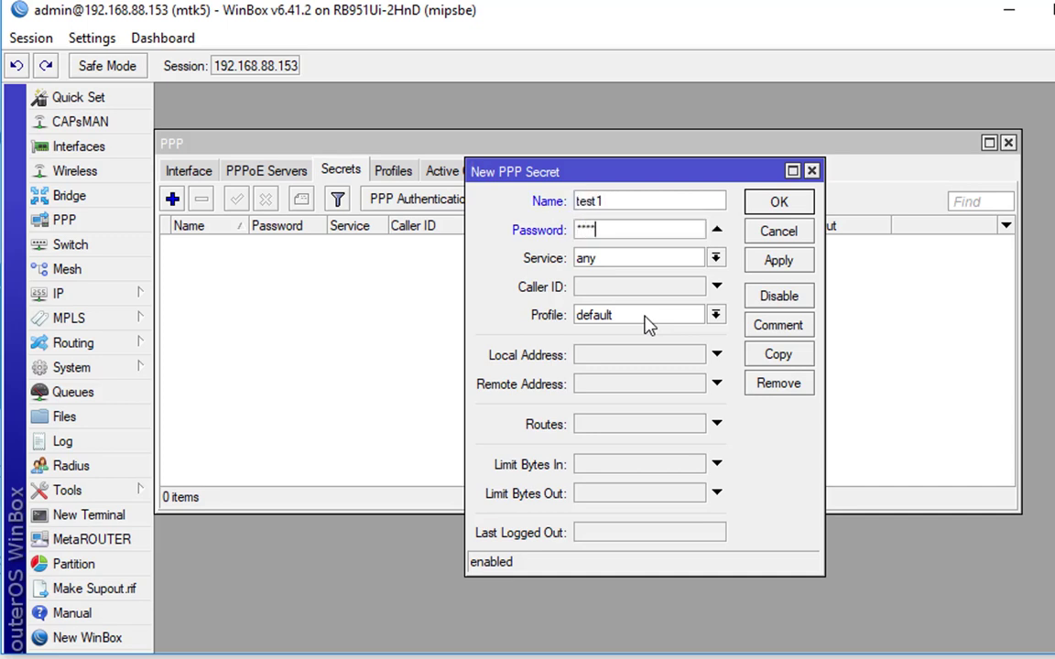
{"action": "type", "text": "1"}
{"action": "left_click", "coordinate": [650, 319]}
{"action": "left_click", "coordinate": [651, 360]}
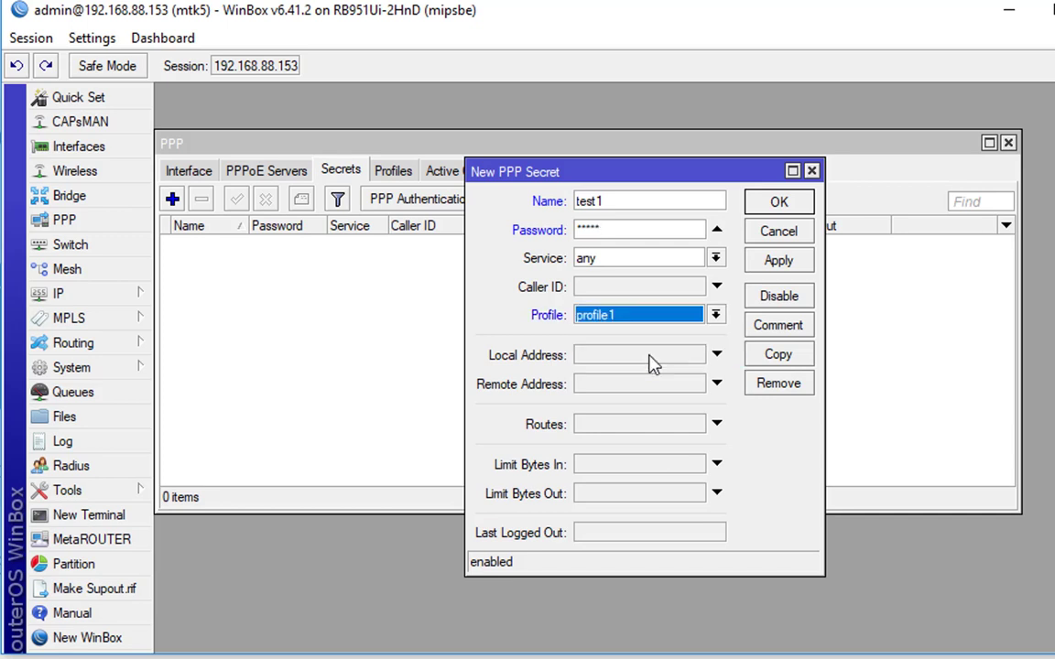
{"action": "left_click", "coordinate": [779, 203]}
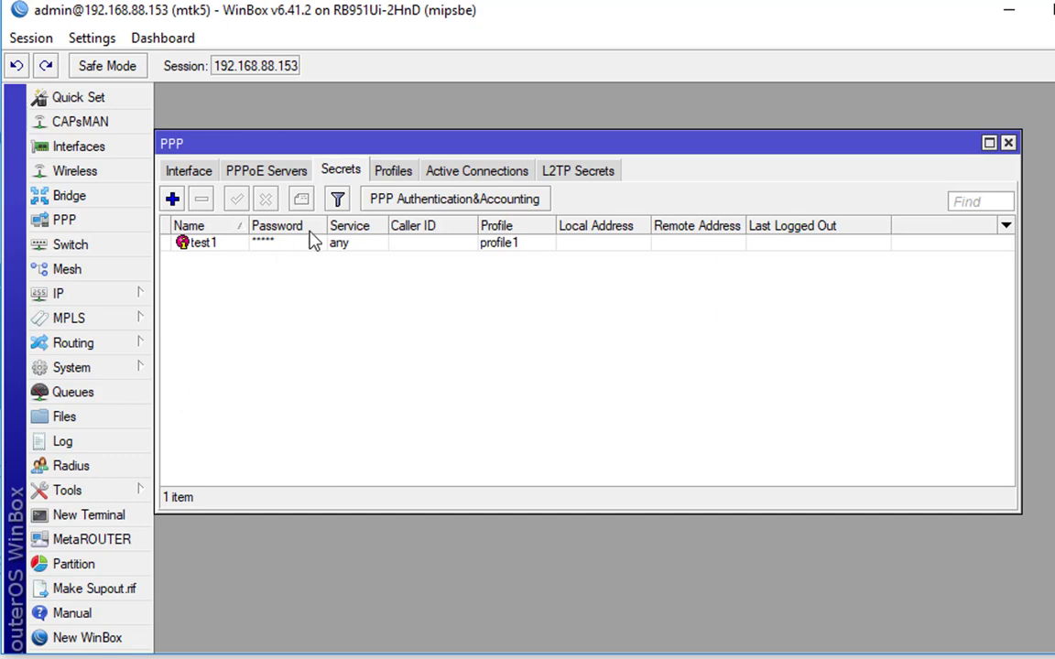
{"action": "left_click", "coordinate": [192, 174]}
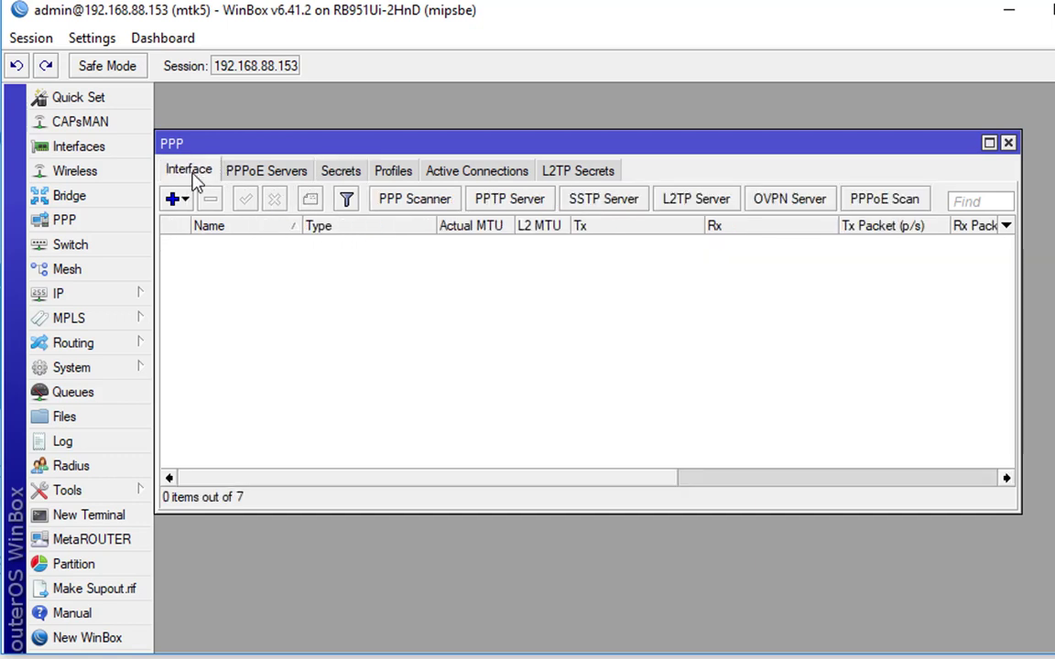
Enable the OVPN server in ip mode with profile1 as the default profile
{"action": "left_click", "coordinate": [785, 203]}
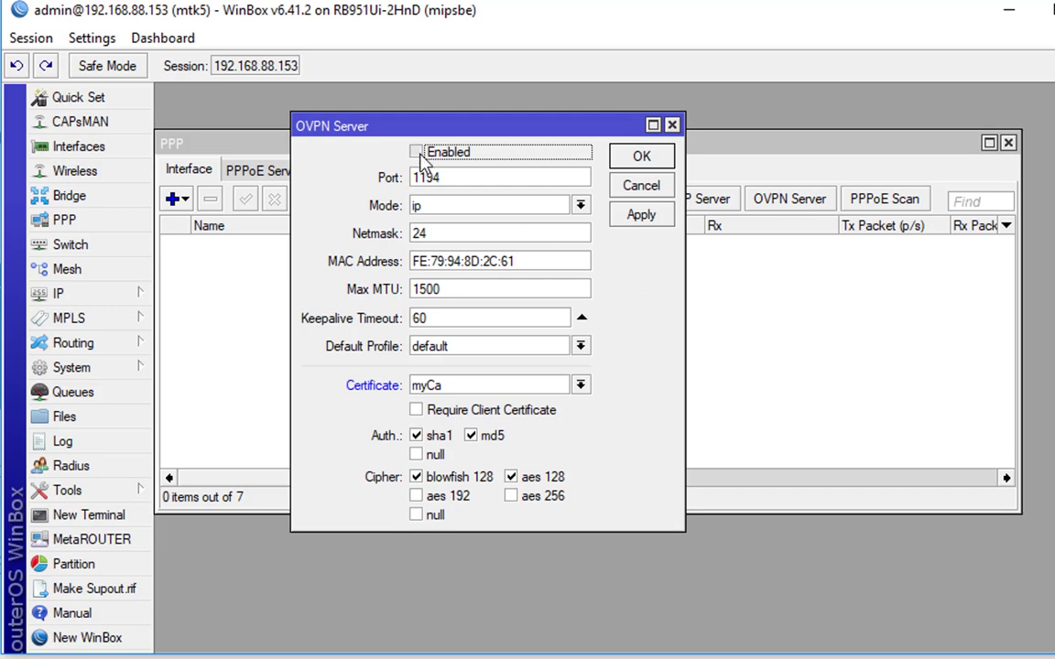
{"action": "left_click", "coordinate": [418, 153]}
{"action": "left_click", "coordinate": [449, 205]}
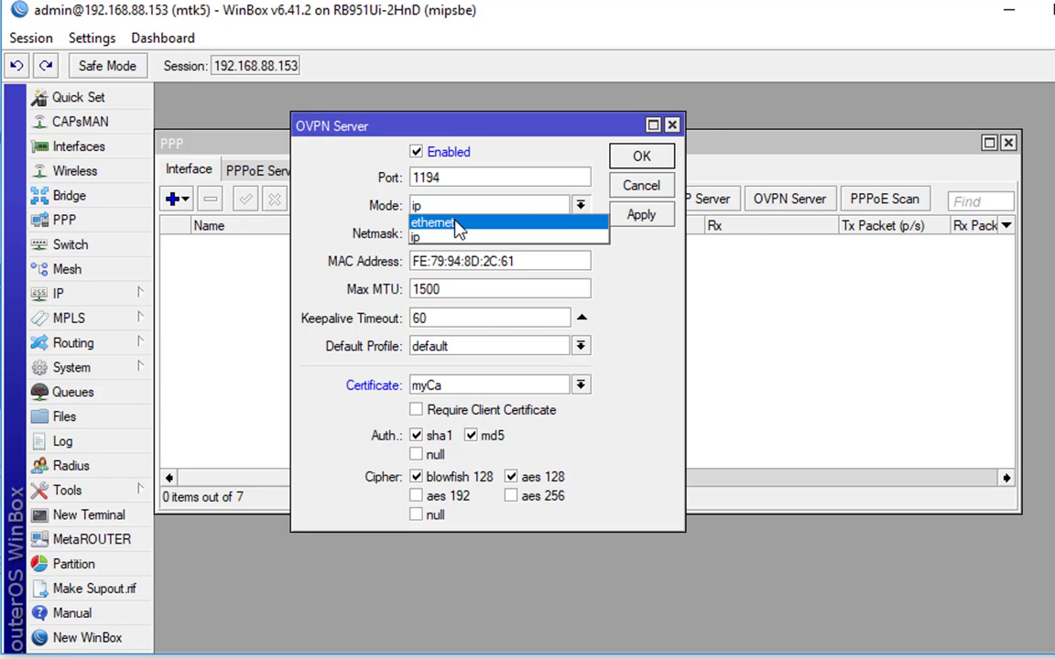
{"action": "left_click", "coordinate": [461, 237]}
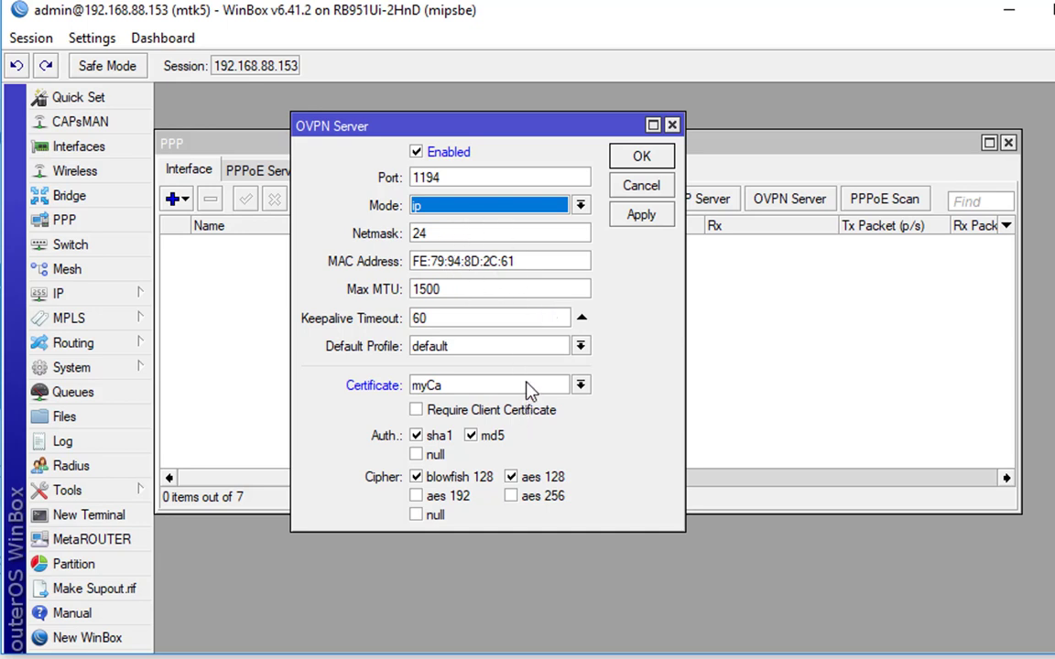
{"action": "left_click", "coordinate": [549, 350]}
{"action": "left_click", "coordinate": [552, 355]}
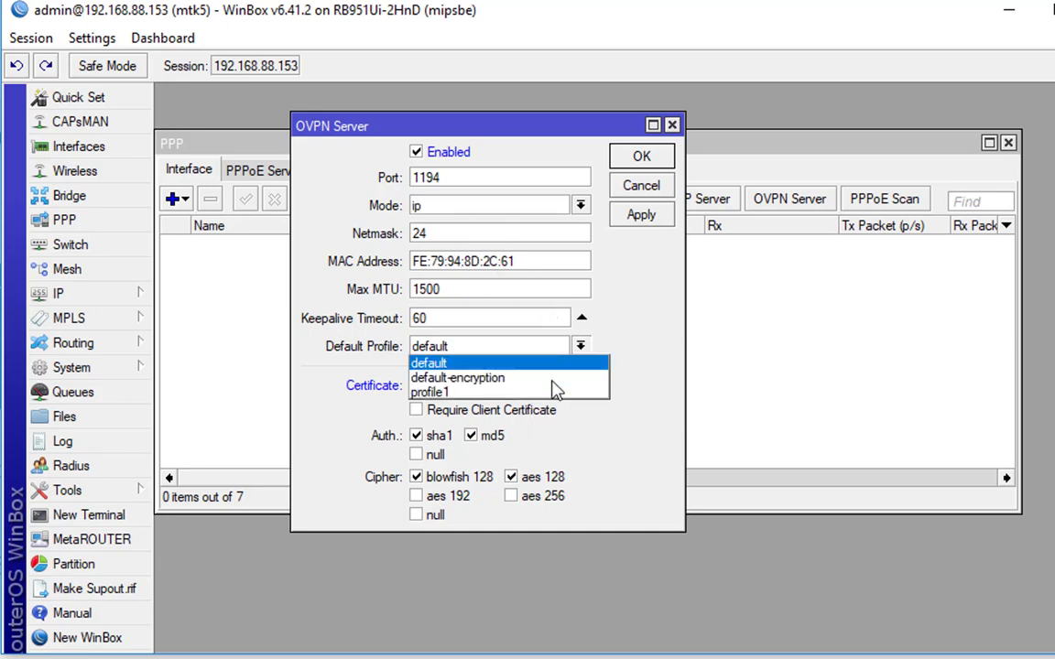
{"action": "left_click", "coordinate": [555, 392]}
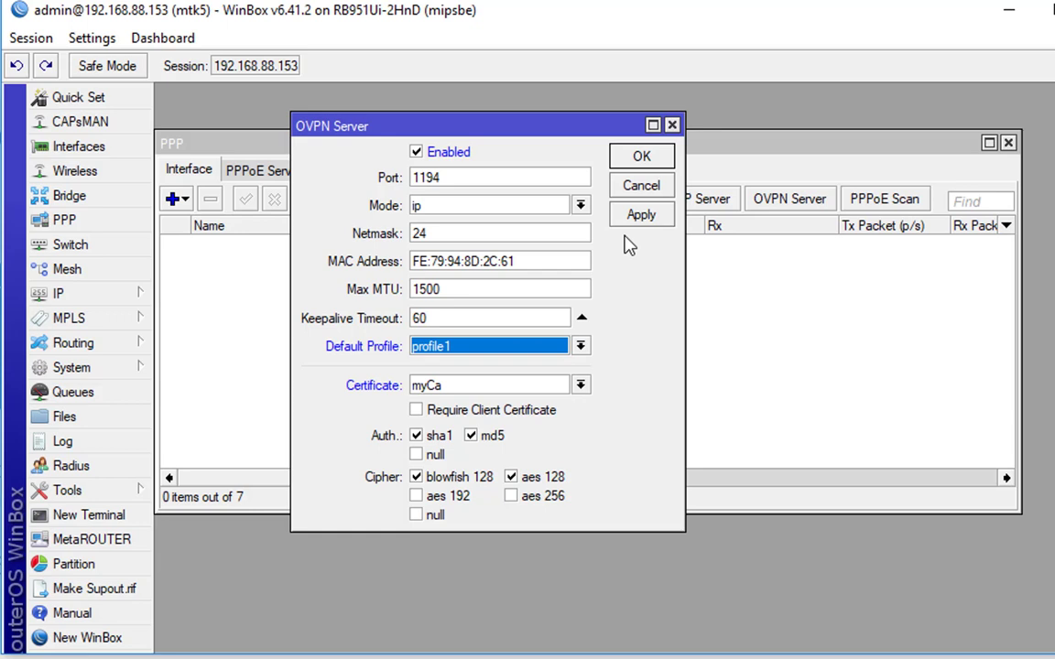
{"action": "left_click", "coordinate": [655, 165]}
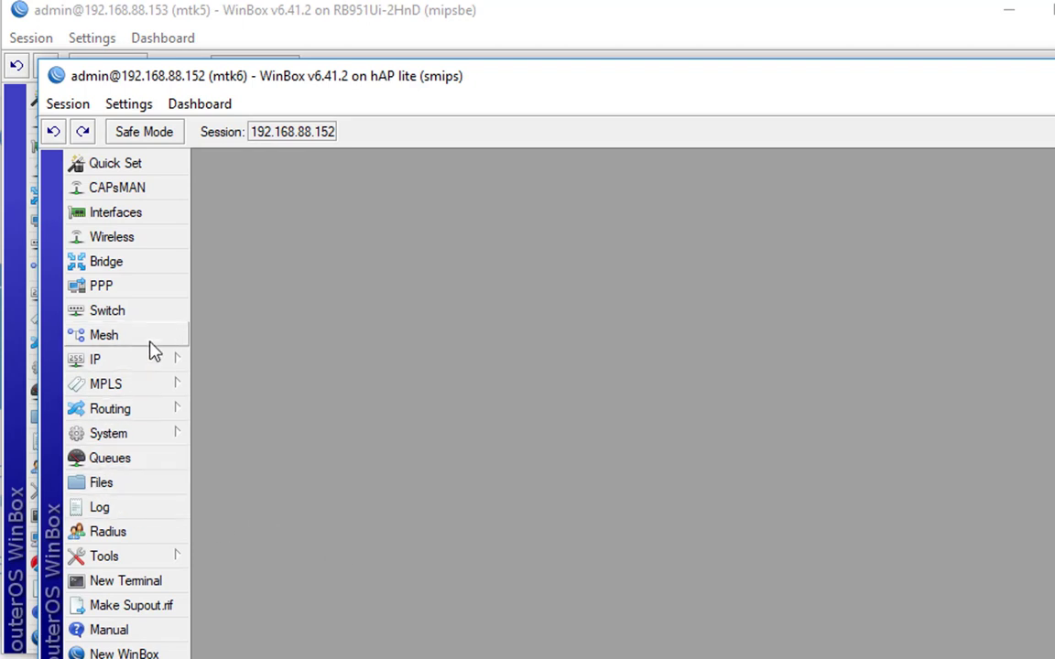
On the remote router, add an OVPN Client interface named ovpn-hub
{"action": "left_click", "coordinate": [150, 288]}
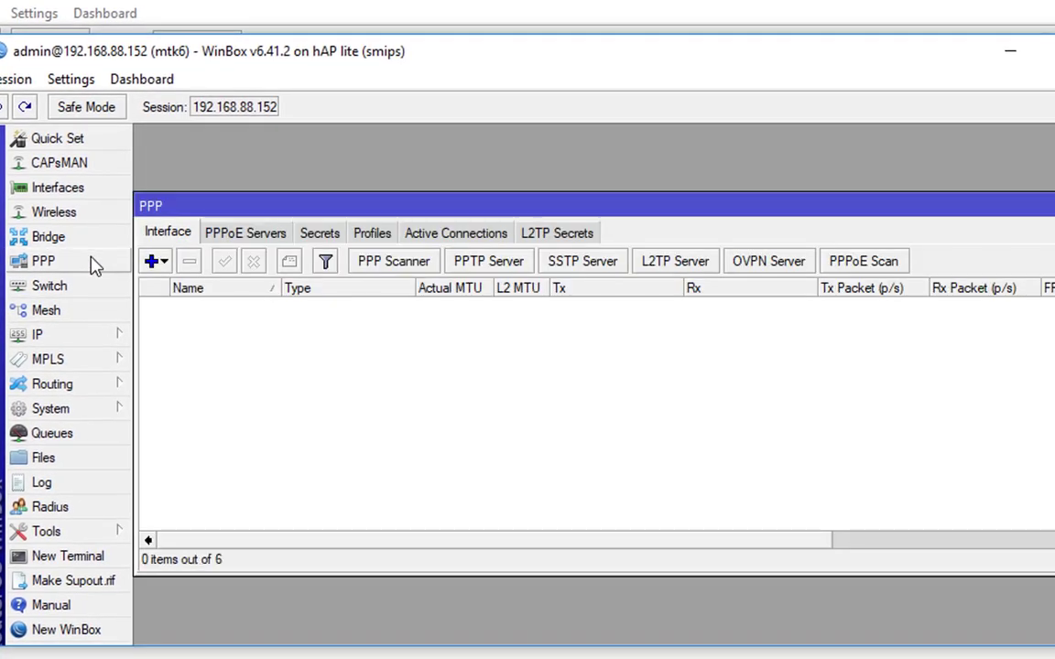
{"action": "left_click", "coordinate": [158, 262]}
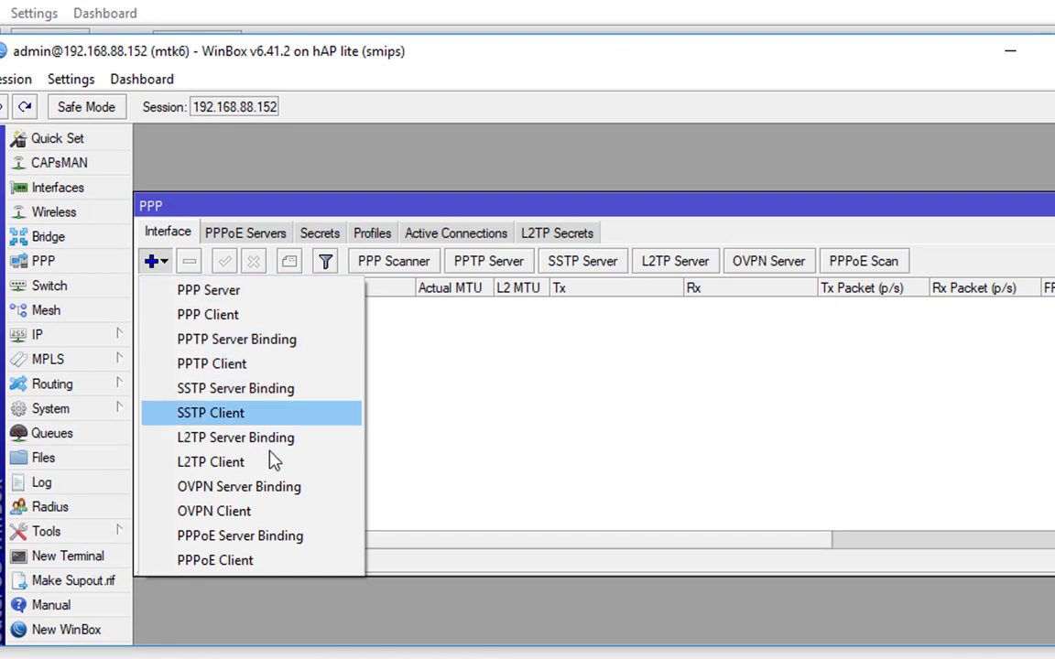
{"action": "left_click", "coordinate": [286, 516]}
{"action": "left_click", "coordinate": [598, 192]}
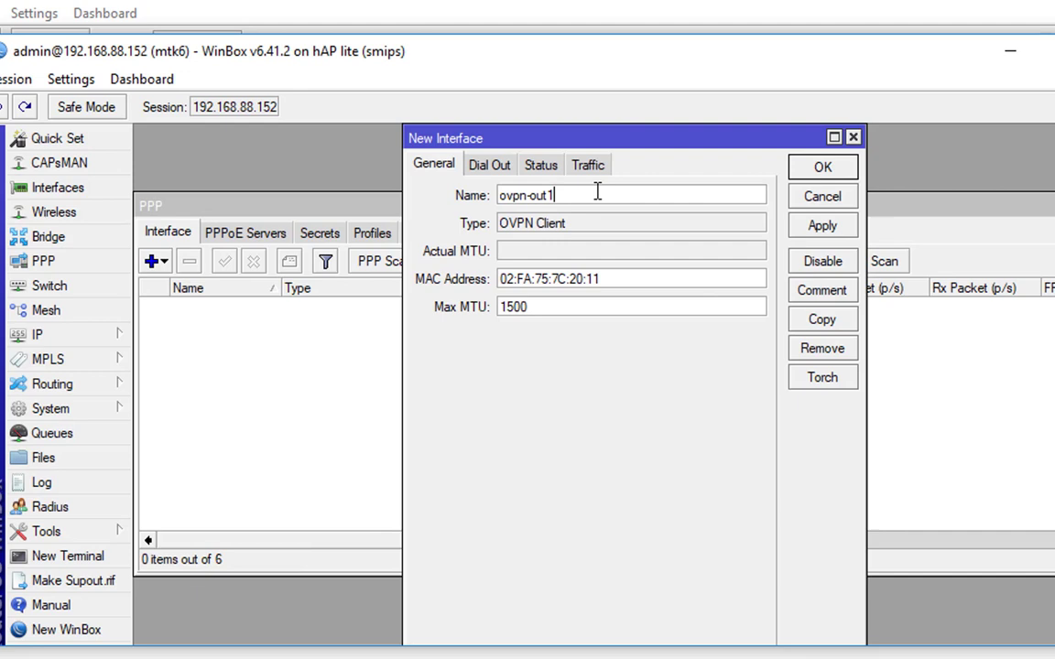
{"action": "key", "text": "BackSpace"}
{"action": "key", "text": "BackSpace"}
{"action": "key", "text": "BackSpace"}
{"action": "key", "text": "BackSpace"}
{"action": "type", "text": "hub"}
Set ovpn-hub's Dial Out to the hub hostname with user test1 and its password, and create it
{"action": "left_click", "coordinate": [486, 167]}
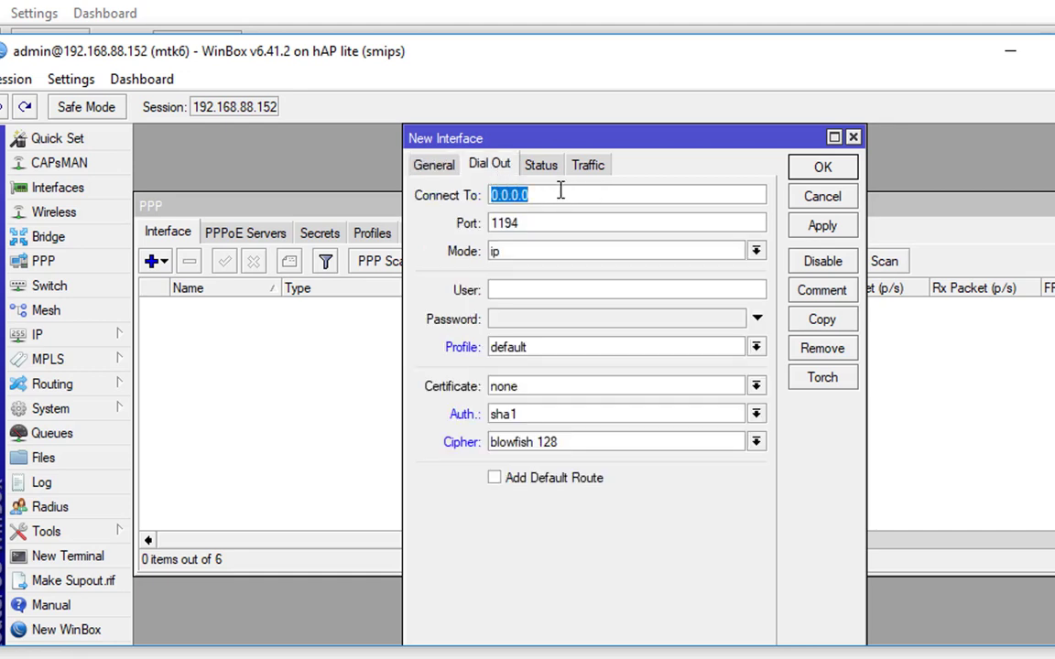
{"action": "type", "text": "open"}
{"action": "key", "text": "BackSpace"}
{"action": "key", "text": "BackSpace"}
{"action": "key", "text": "BackSpace"}
{"action": "type", "text": "vpn.gregsowell"}
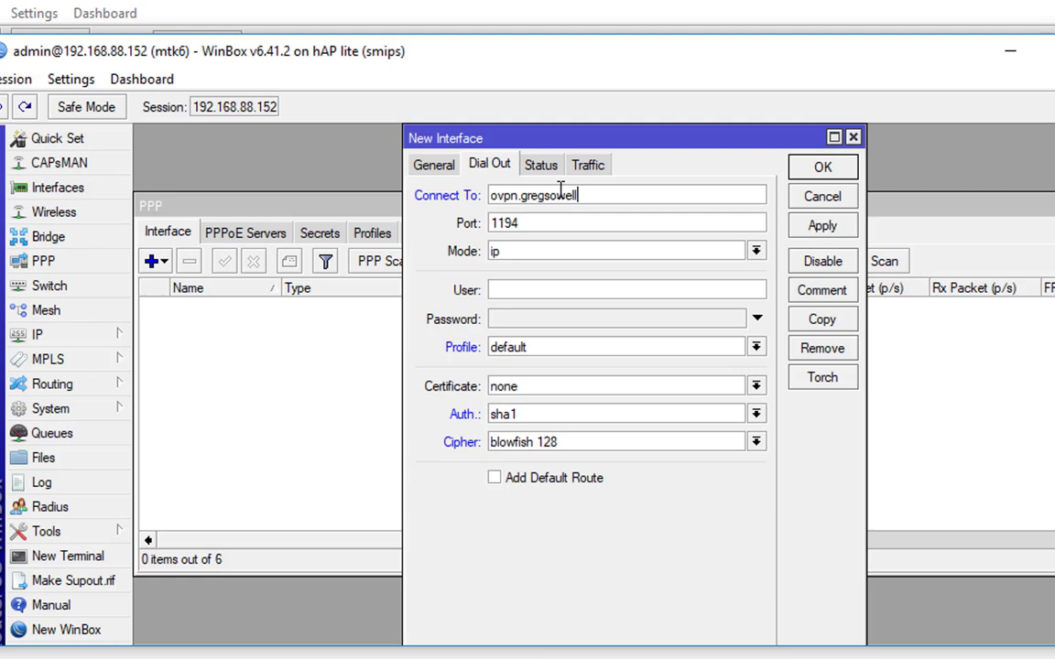
{"action": "type", "text": ".com"}
{"action": "type", "text": "1"}
{"action": "key", "text": "Tab"}
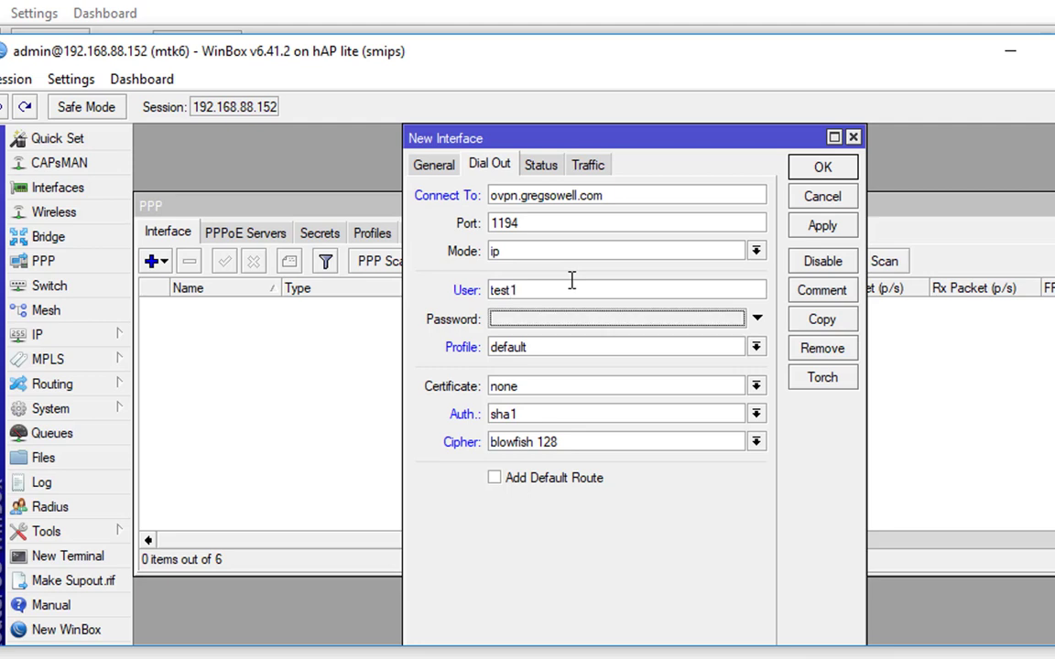
{"action": "type", "text": "***"}
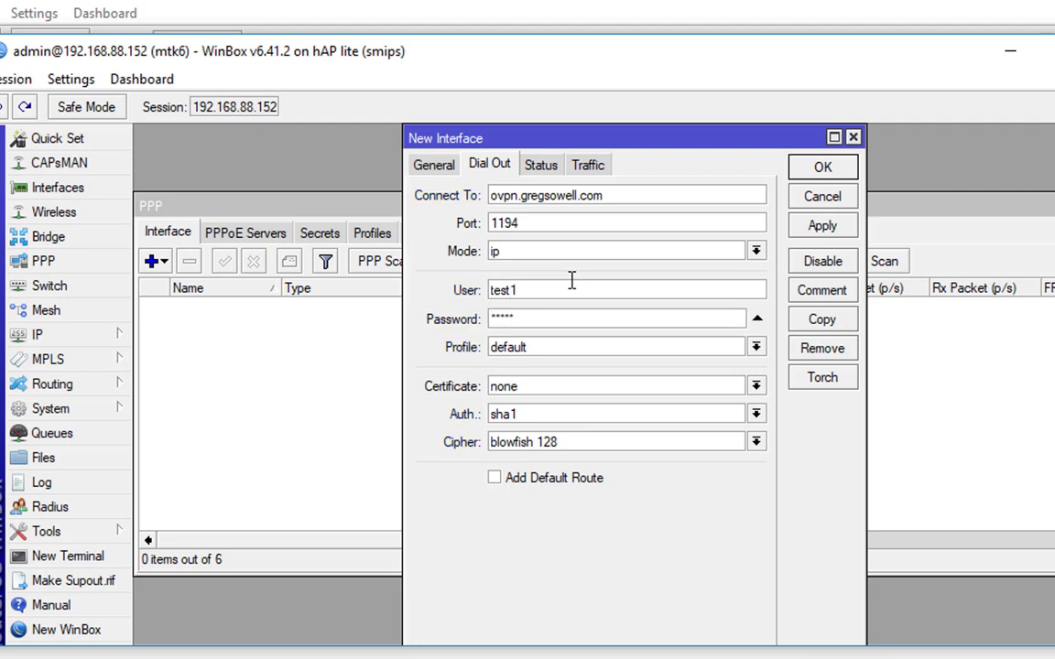
{"action": "key", "text": "Return"}
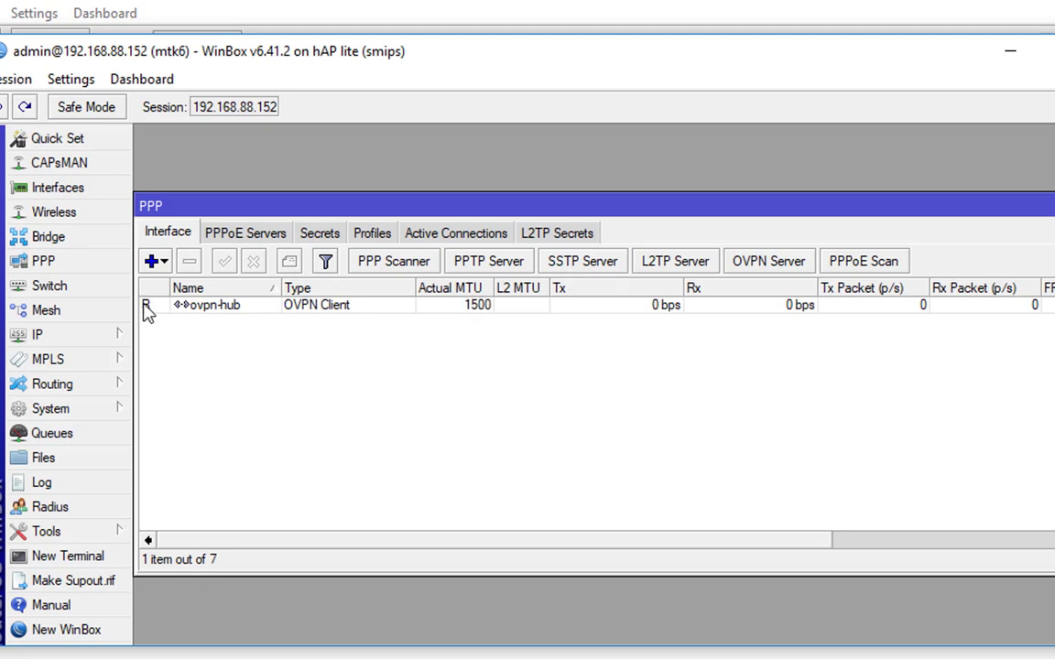
{"action": "mouse_move", "coordinate": [147, 311]}
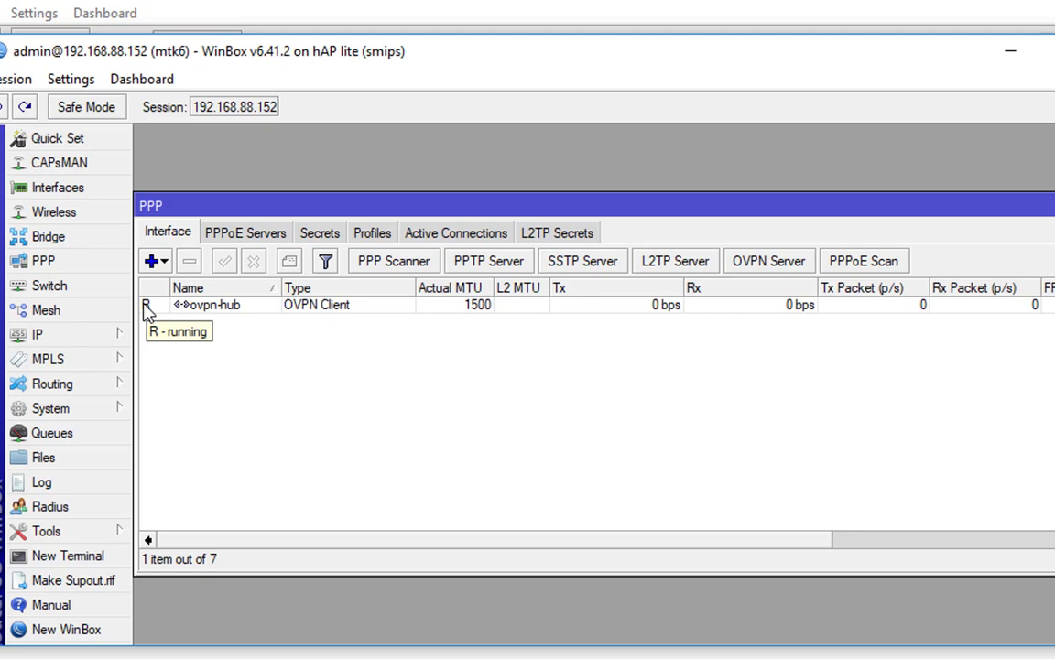
List the IP addresses, widening the Address column to show tunnel address 10.255.255.254/24
{"action": "left_click", "coordinate": [87, 334]}
{"action": "left_click", "coordinate": [225, 387]}
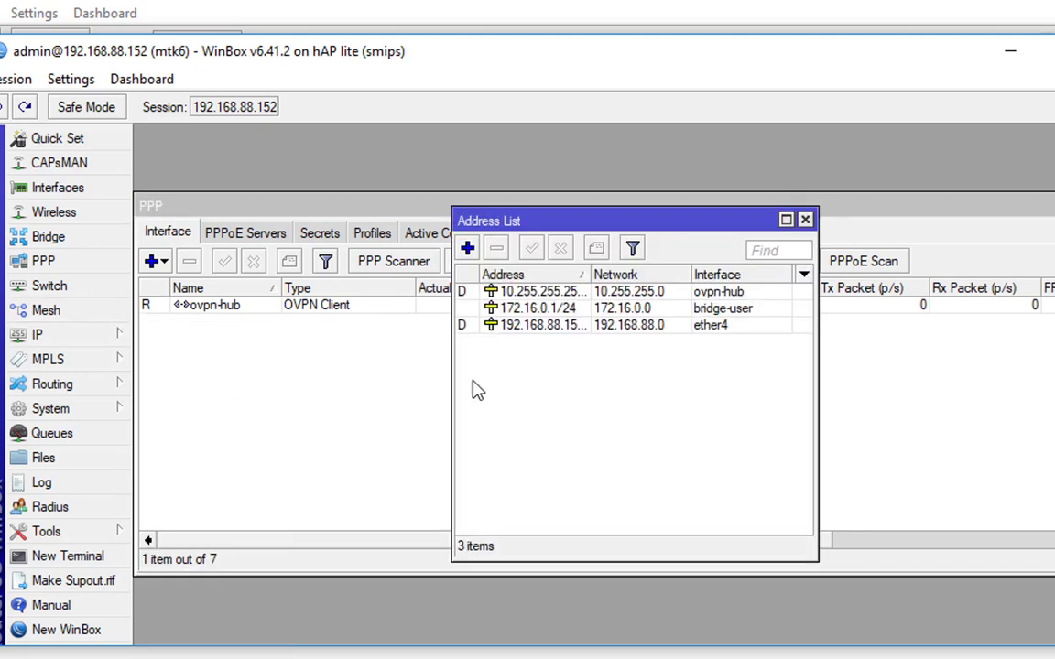
{"action": "left_click", "coordinate": [527, 291]}
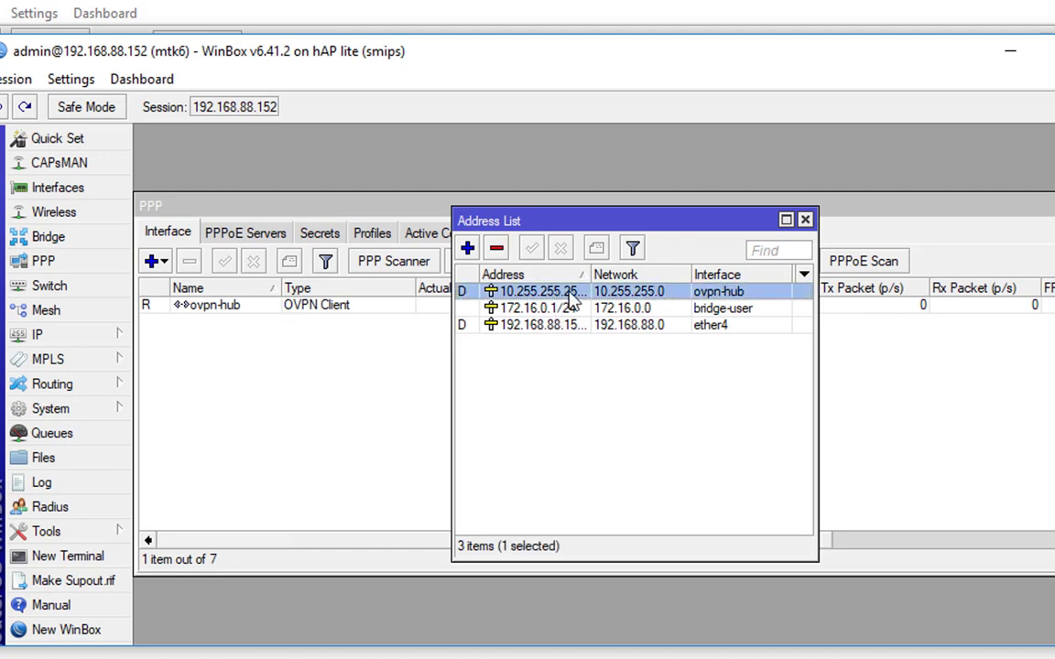
{"action": "left_click_drag", "start_coordinate": [590, 275], "coordinate": [621, 275]}
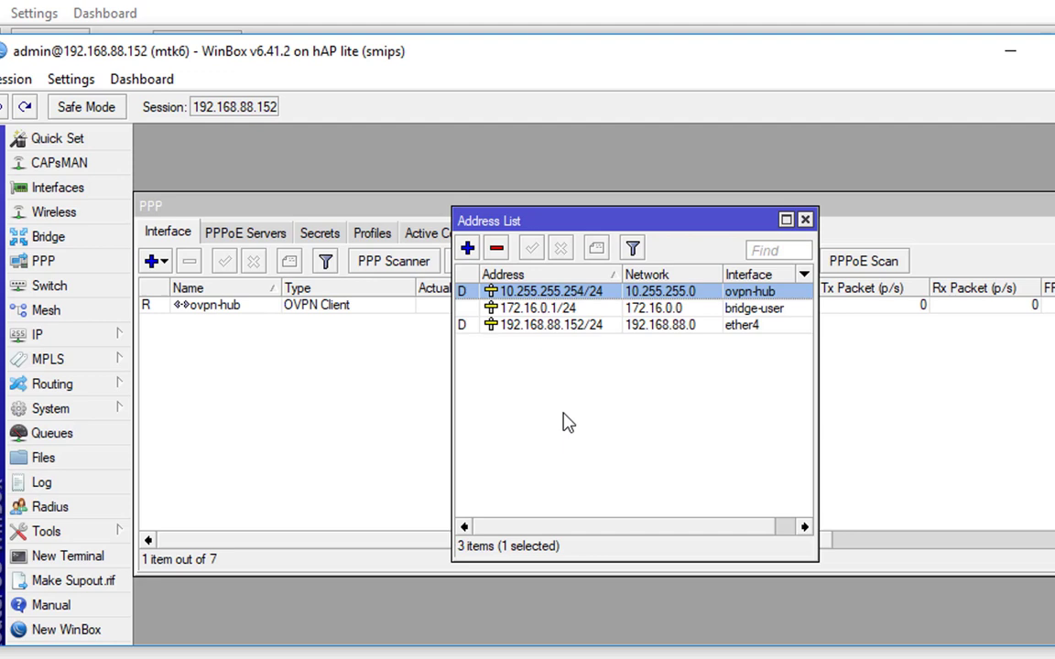
List the routes, widening Dst. Address to show connected route 10.255.255.0/24 via ovpn-hub
{"action": "left_click", "coordinate": [55, 334]}
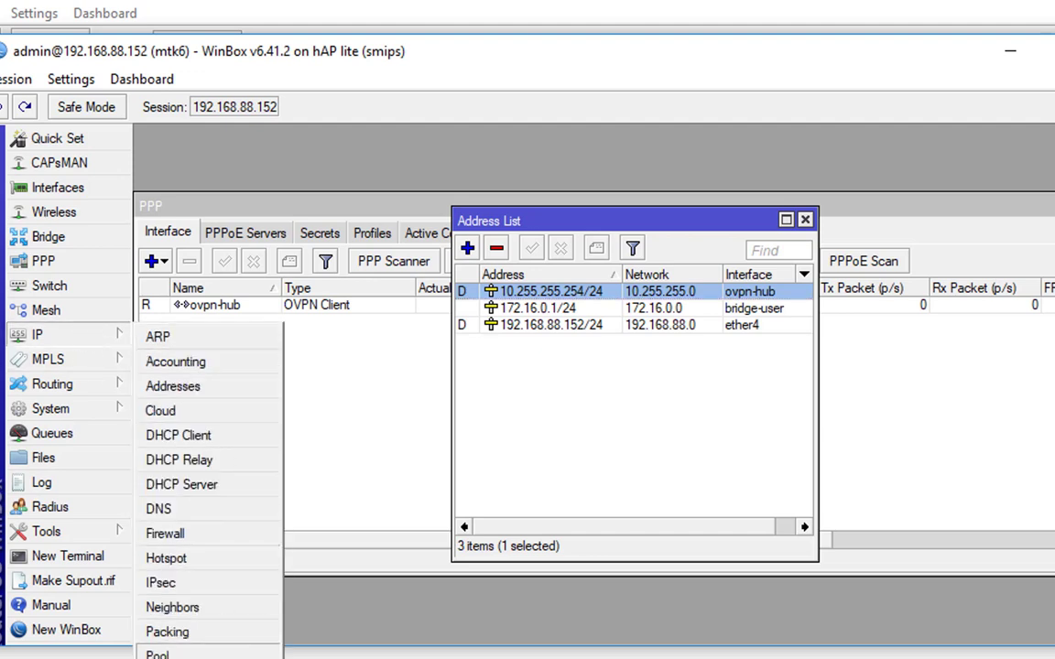
{"action": "left_click", "coordinate": [170, 658]}
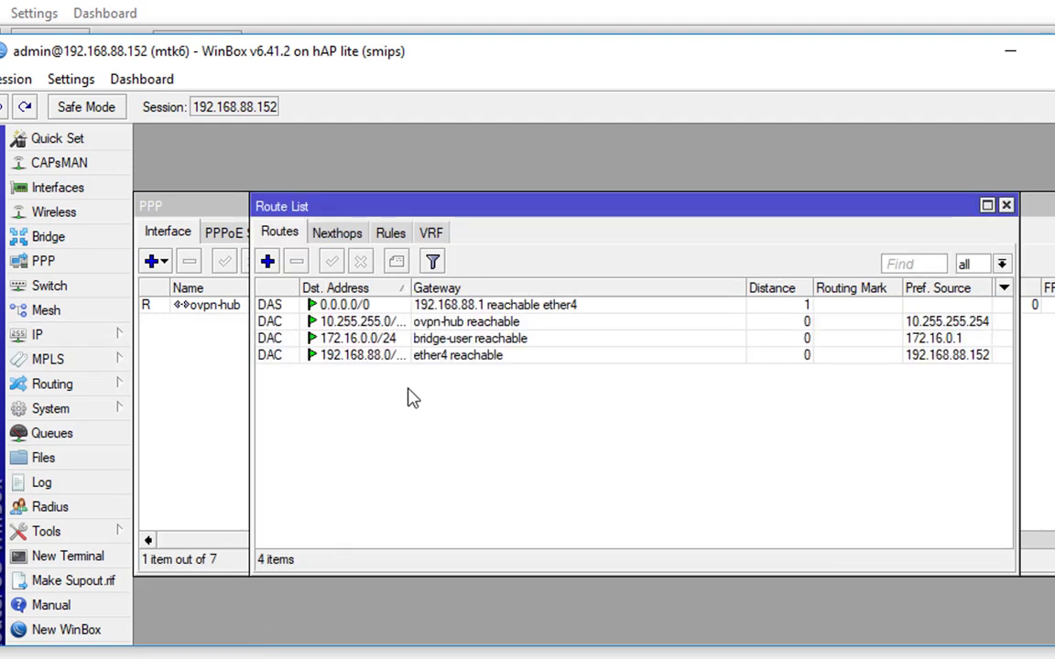
{"action": "left_click", "coordinate": [357, 322]}
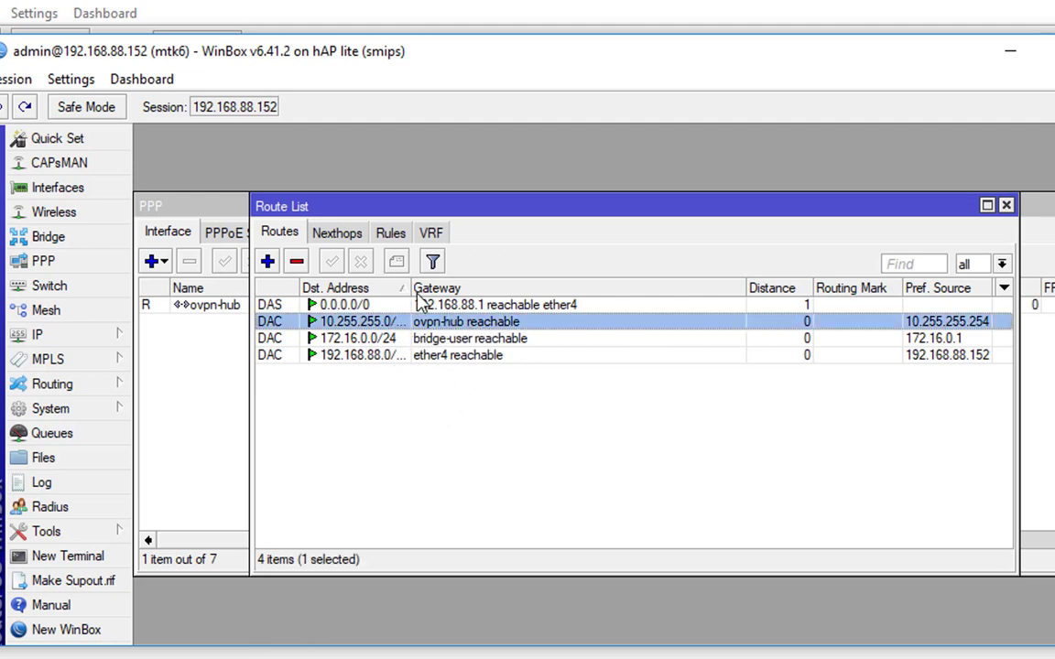
{"action": "left_click_drag", "start_coordinate": [414, 300], "coordinate": [436, 304]}
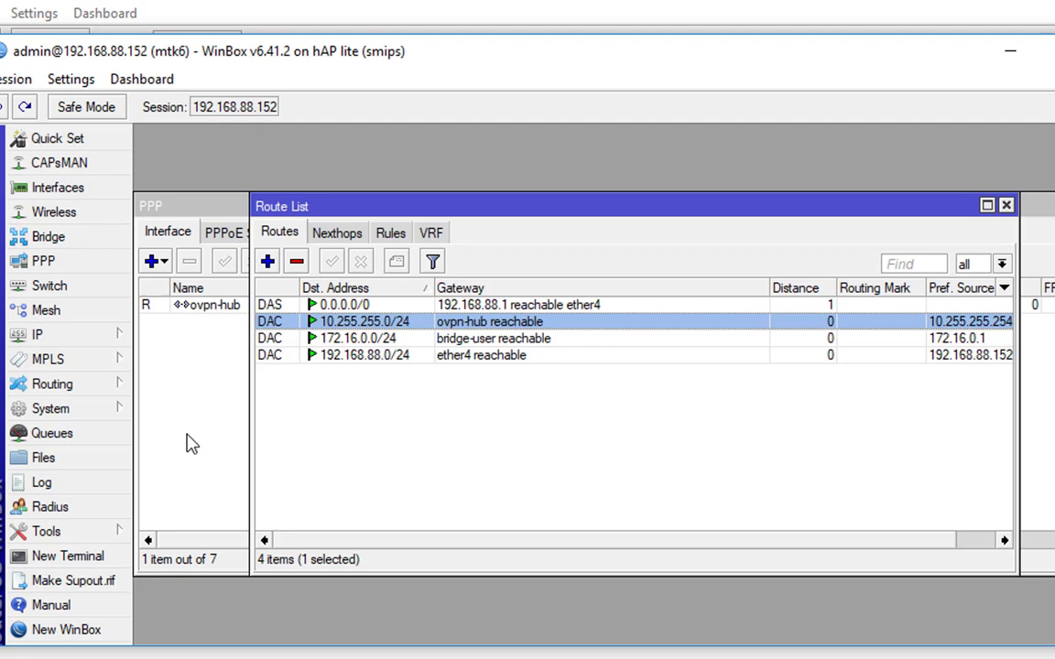
Start a ping to 10.0.0.1 with source address 172.16.0.1
{"action": "left_click", "coordinate": [81, 537]}
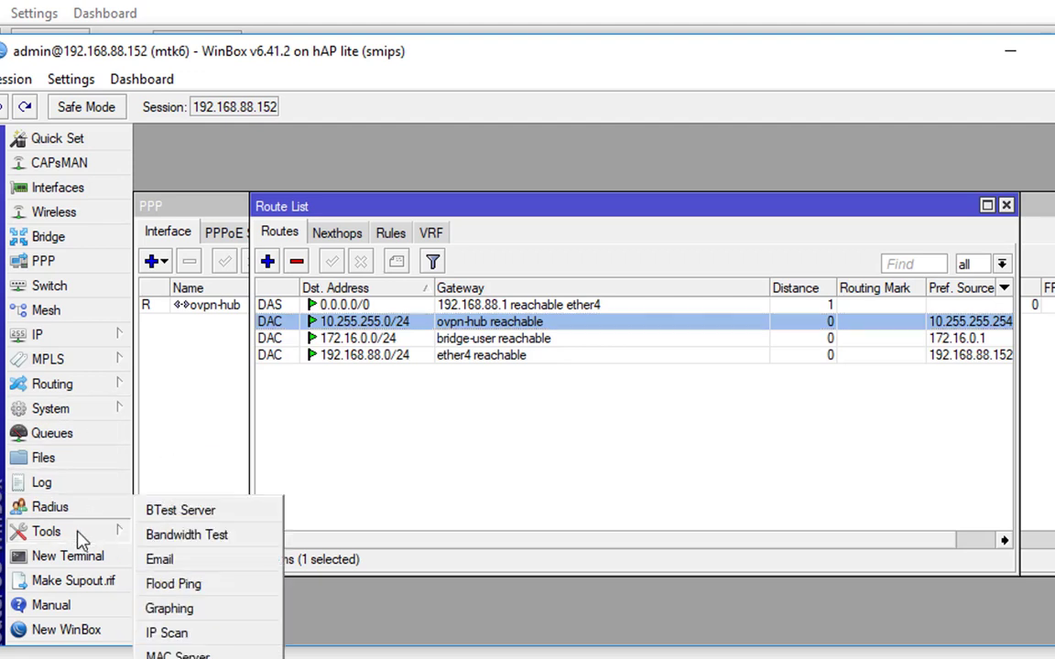
{"action": "left_click", "coordinate": [169, 658]}
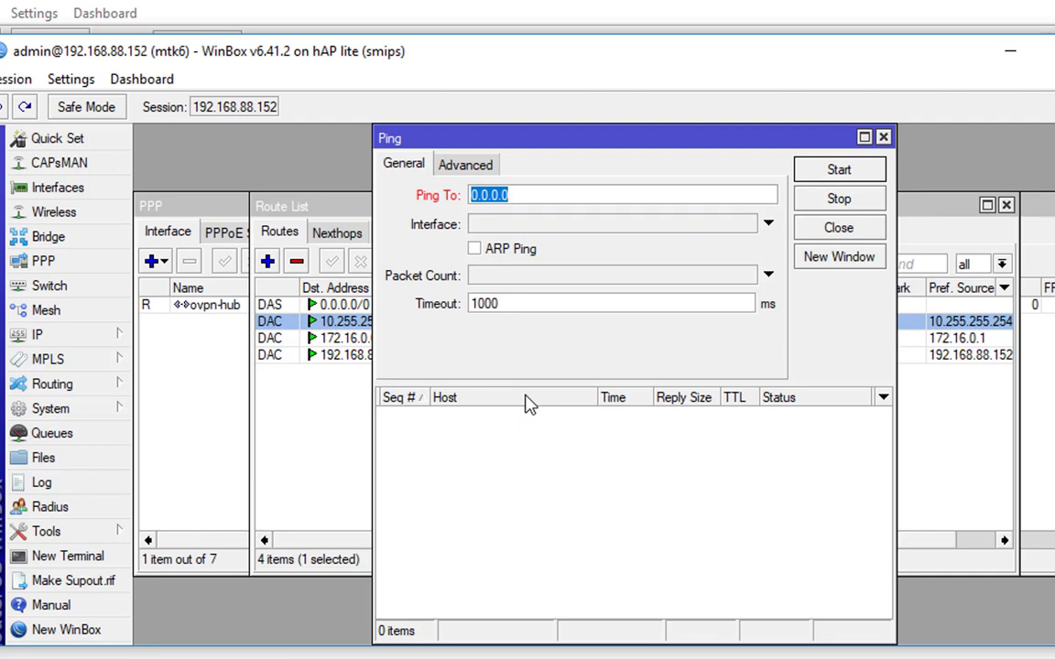
{"action": "type", "text": "1"}
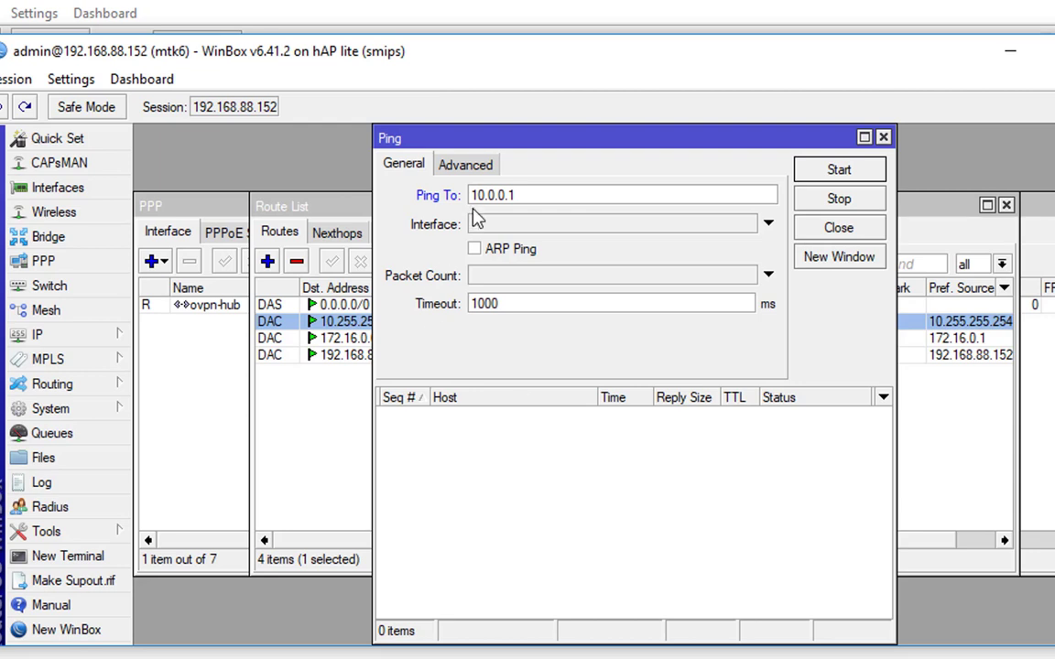
{"action": "left_click", "coordinate": [463, 167]}
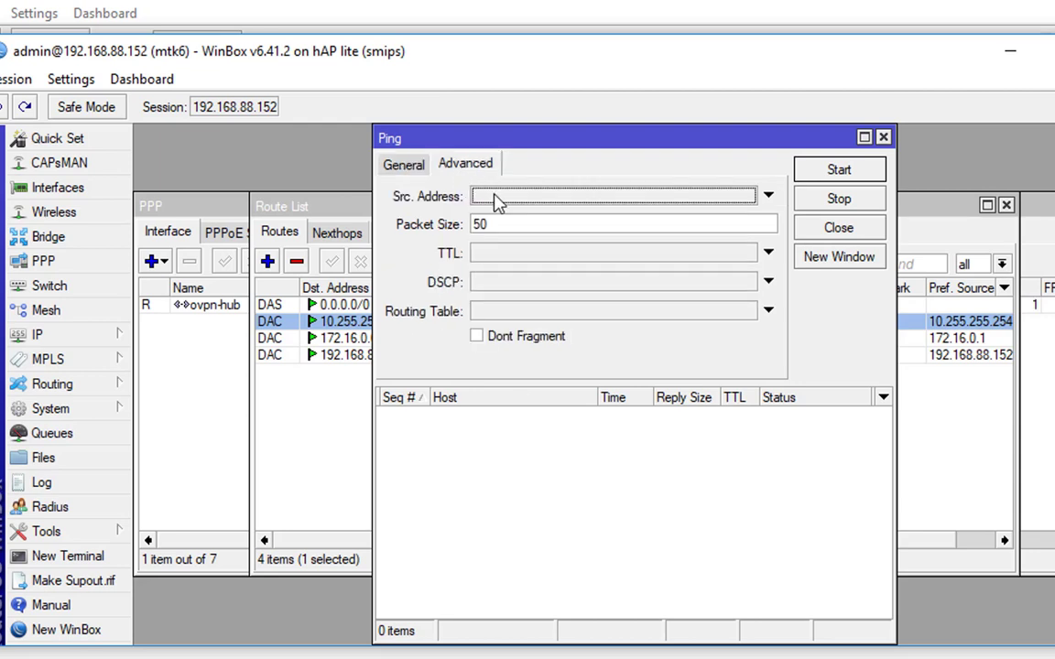
{"action": "left_click", "coordinate": [496, 200]}
{"action": "type", "text": "1"}
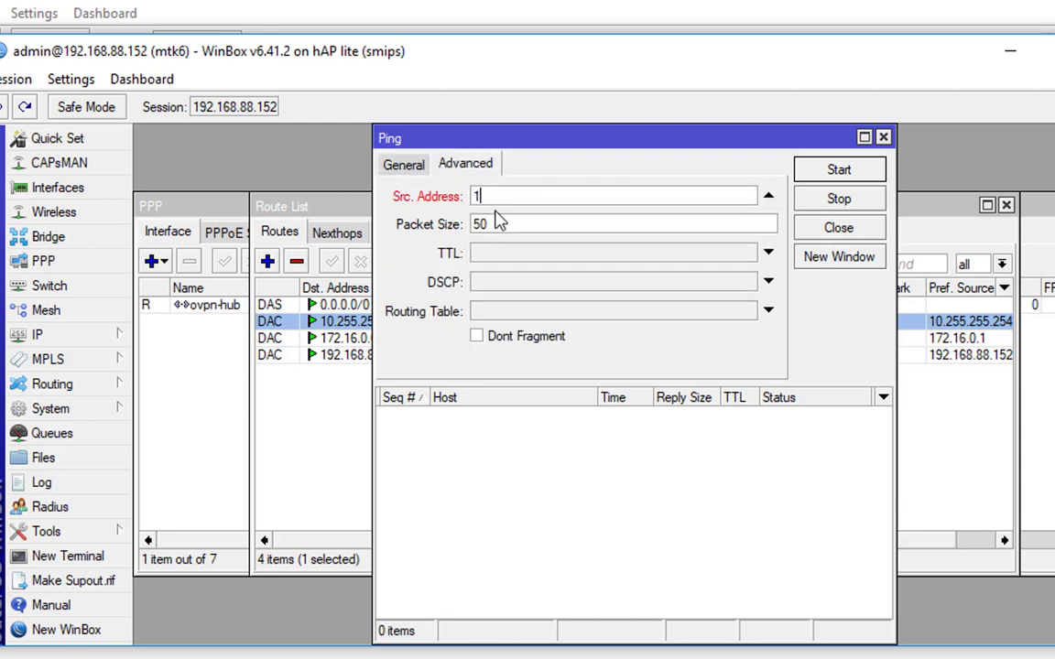
{"action": "type", "text": "72.16.0.1"}
{"action": "key", "text": "Return"}
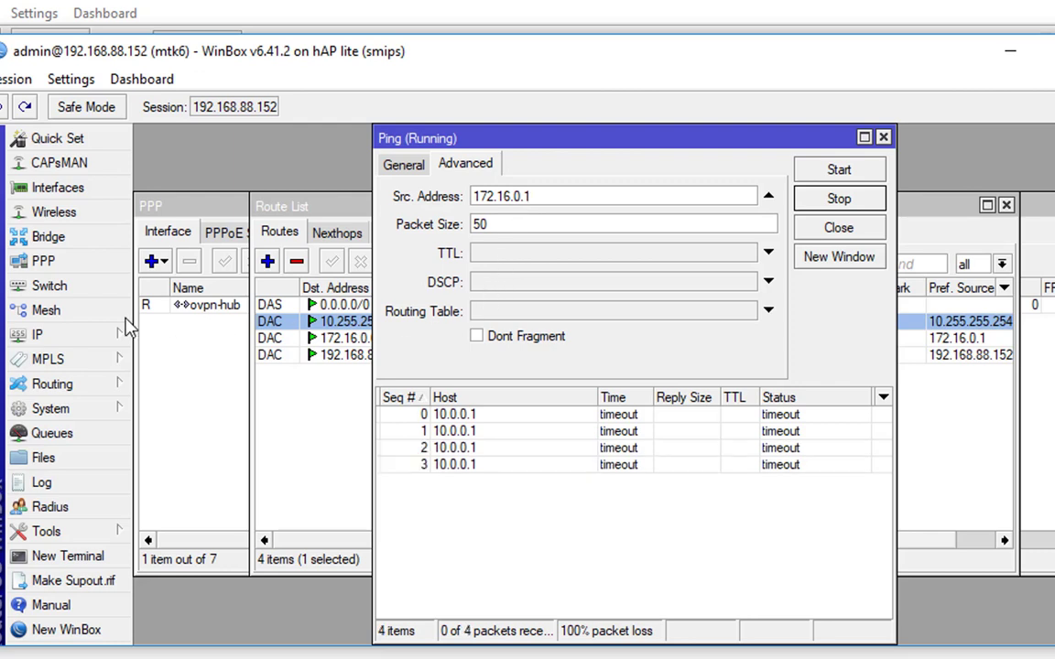
Add a new OSPF area named area255
{"action": "left_click", "coordinate": [66, 383]}
{"action": "left_click", "coordinate": [188, 485]}
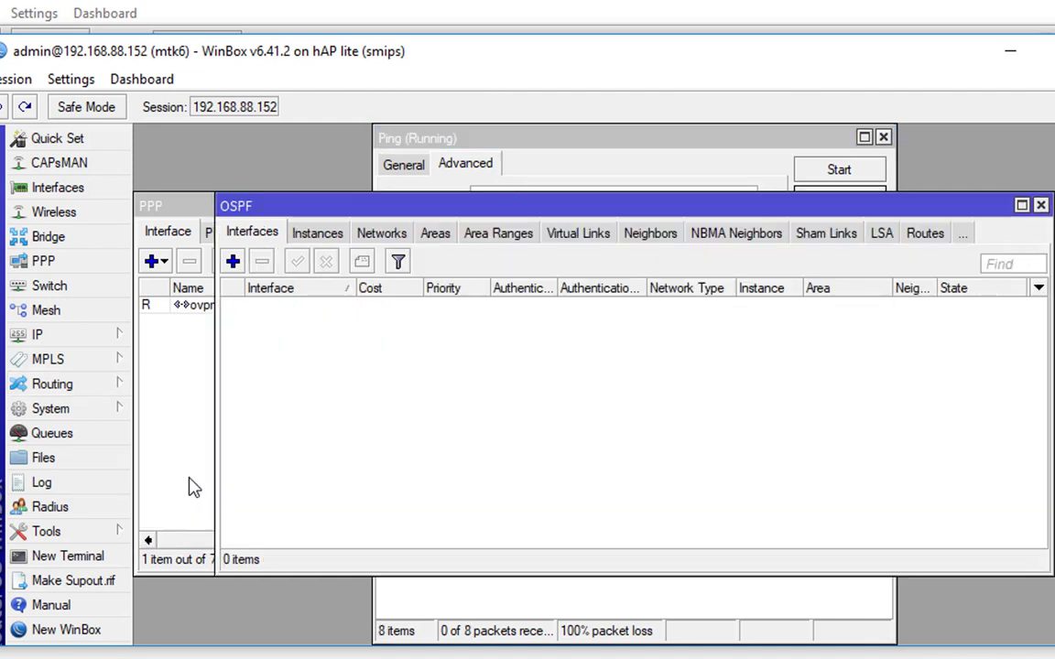
{"action": "left_click", "coordinate": [383, 235]}
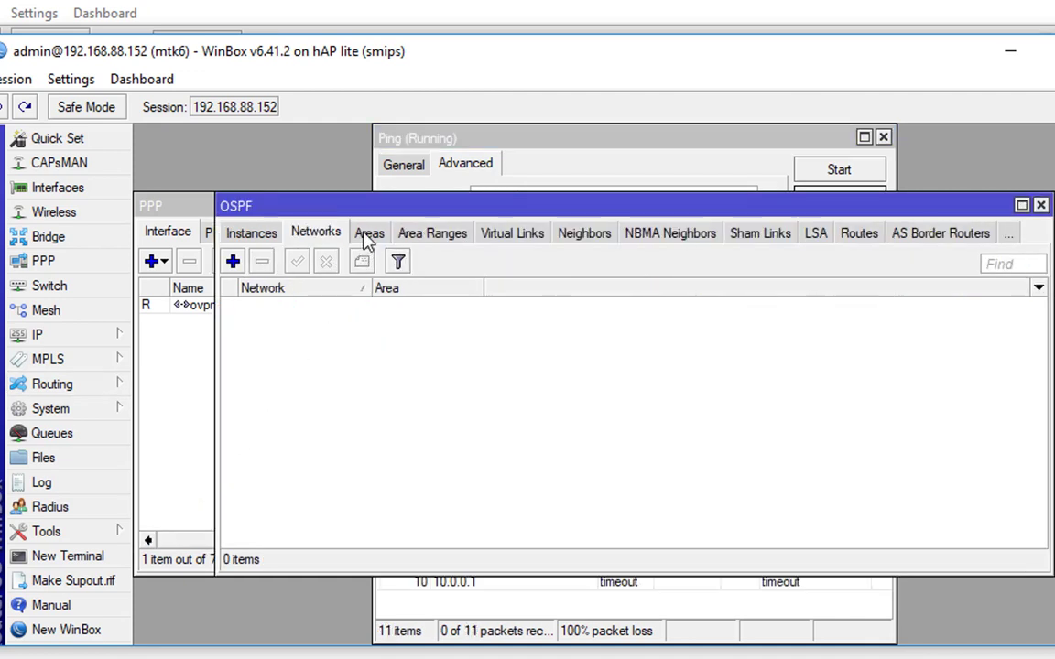
{"action": "left_click", "coordinate": [368, 235]}
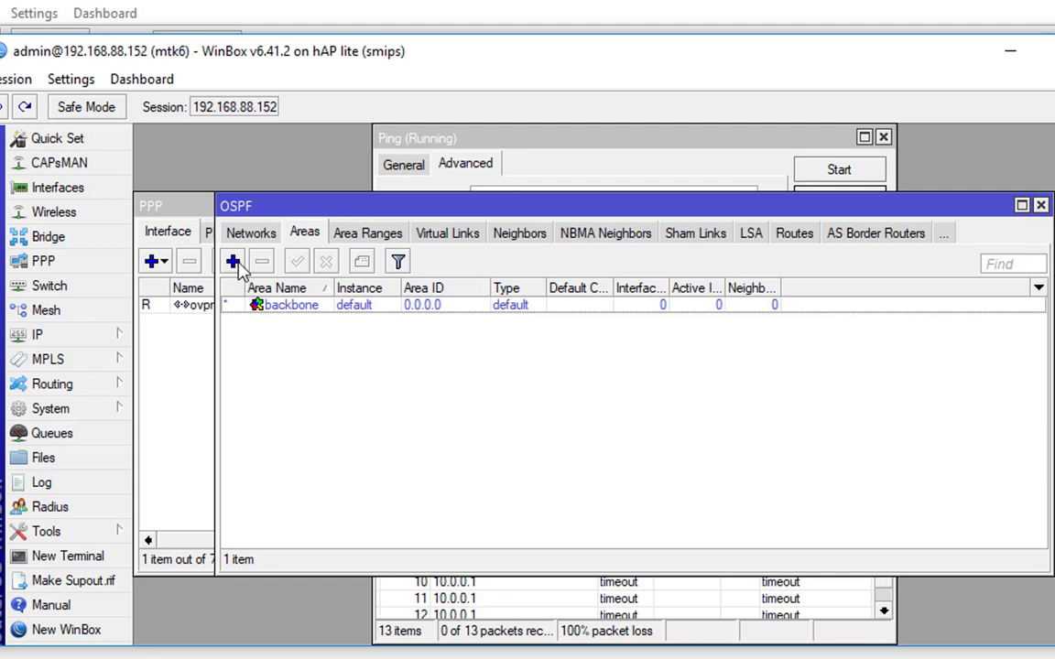
{"action": "left_click", "coordinate": [233, 262]}
{"action": "left_click", "coordinate": [643, 242]}
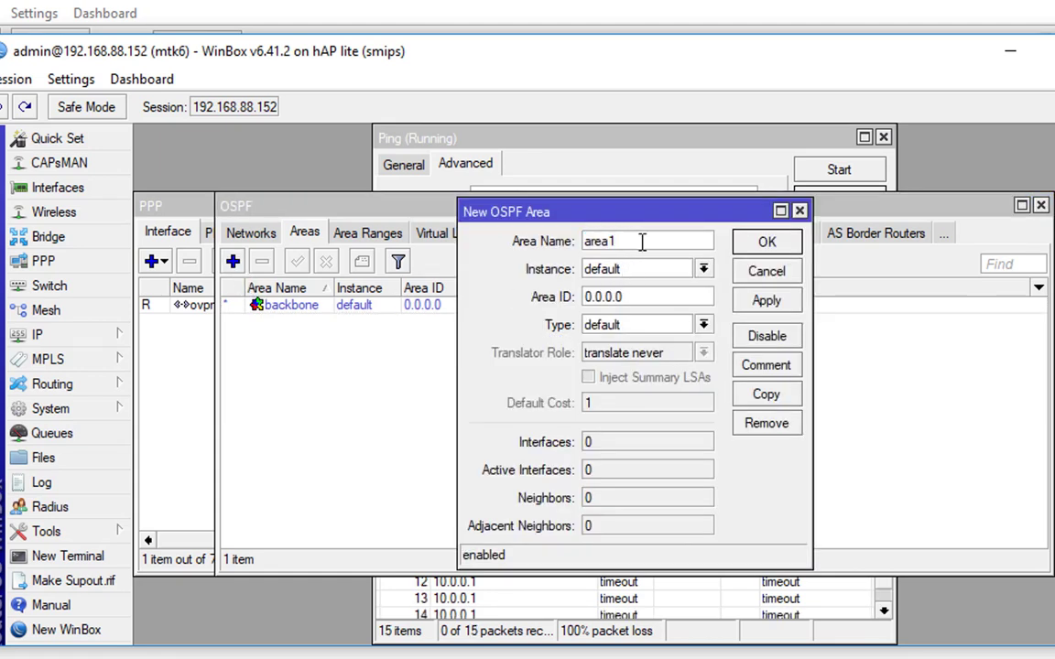
{"action": "key", "text": "BackSpace"}
{"action": "type", "text": "2"}
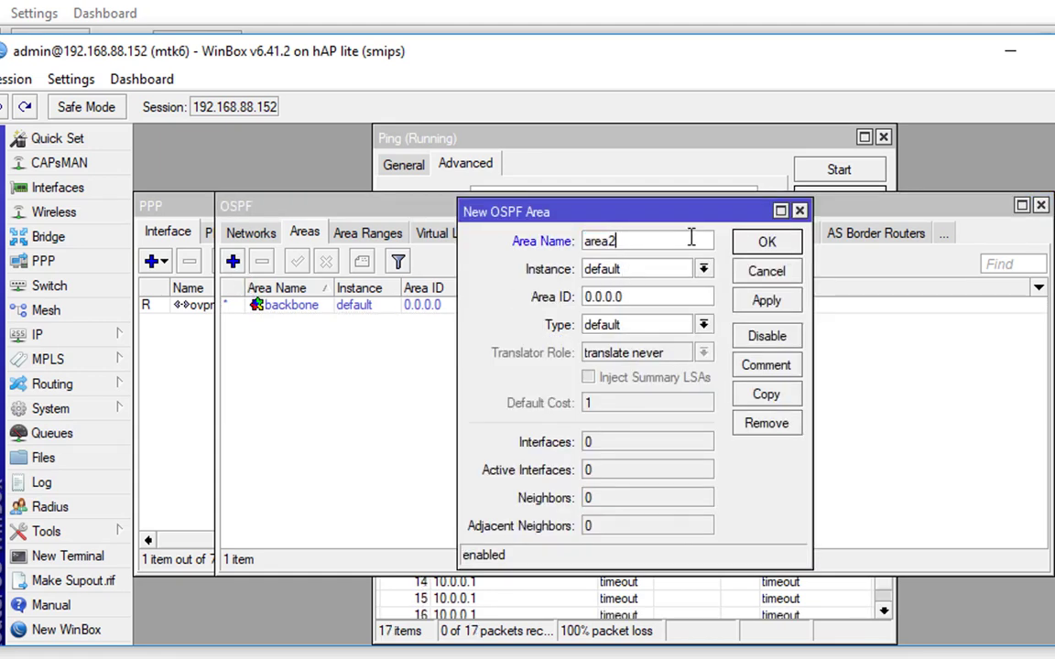
{"action": "type", "text": "55"}
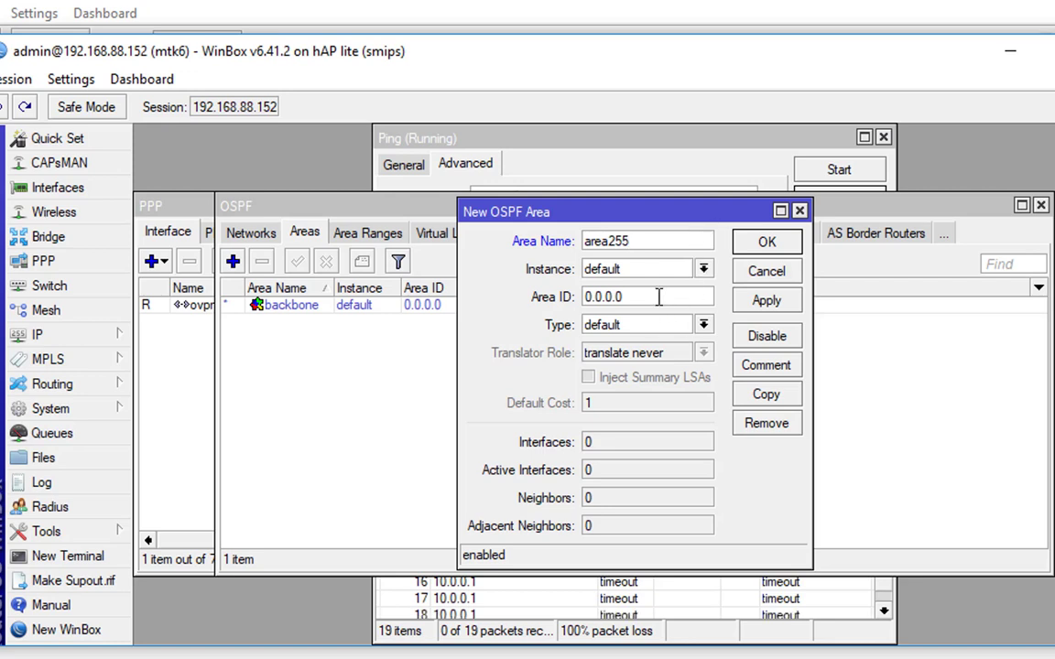
Set the new area's ID to 0.0.0.255 and confirm it
{"action": "left_click_drag", "start_coordinate": [658, 297], "coordinate": [547, 296]}
{"action": "type", "text": "255"}
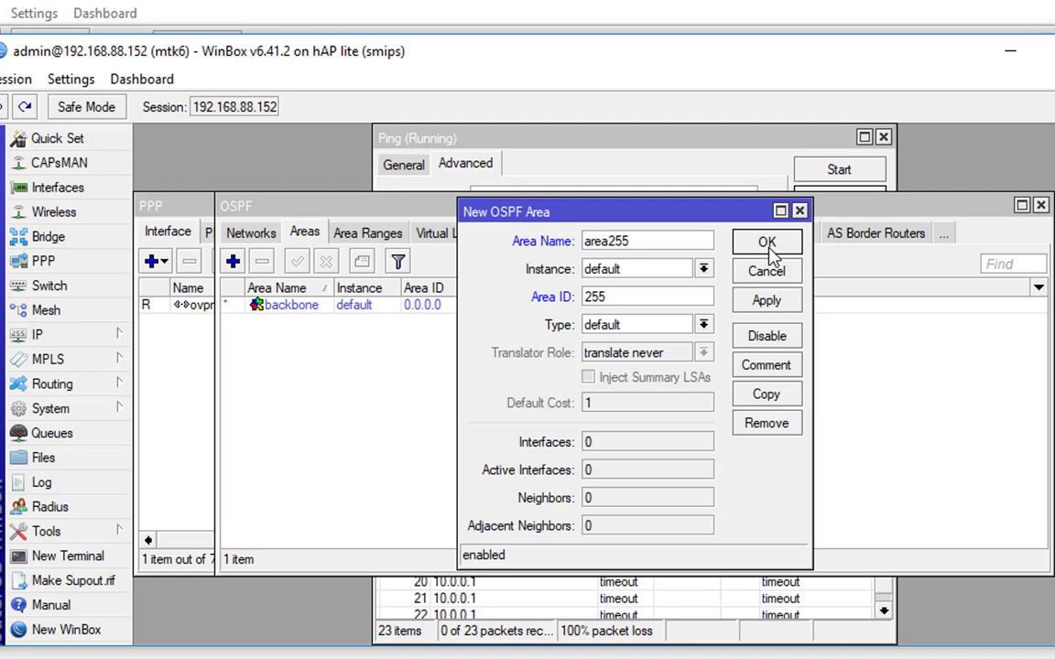
{"action": "left_click_drag", "start_coordinate": [676, 296], "coordinate": [554, 302]}
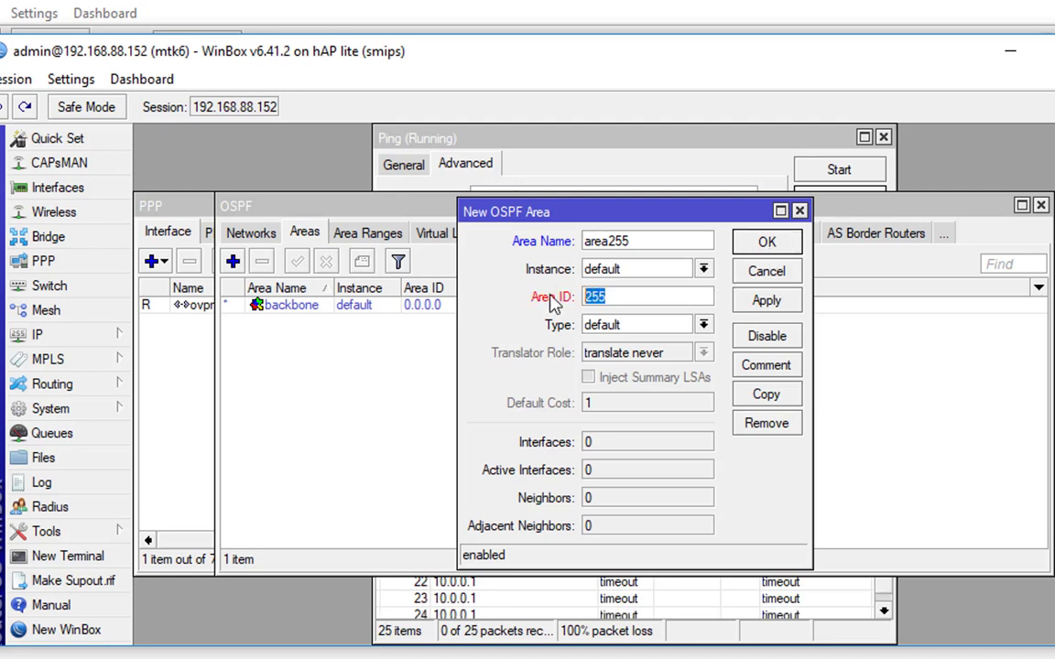
{"action": "type", "text": "0.0.0."}
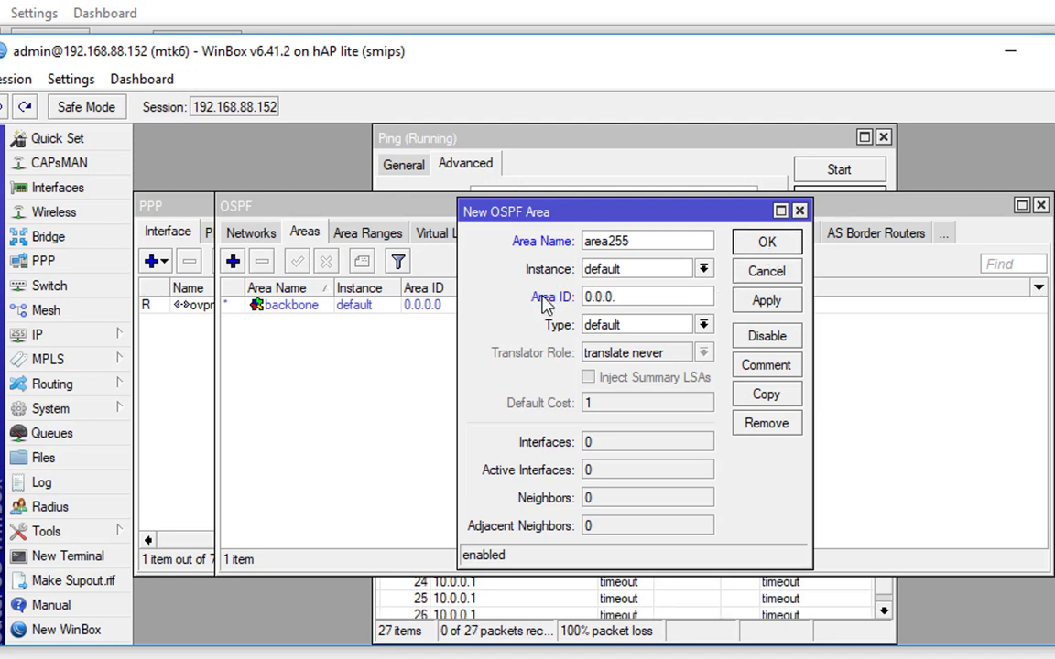
{"action": "type", "text": "255"}
{"action": "key", "text": "Return"}
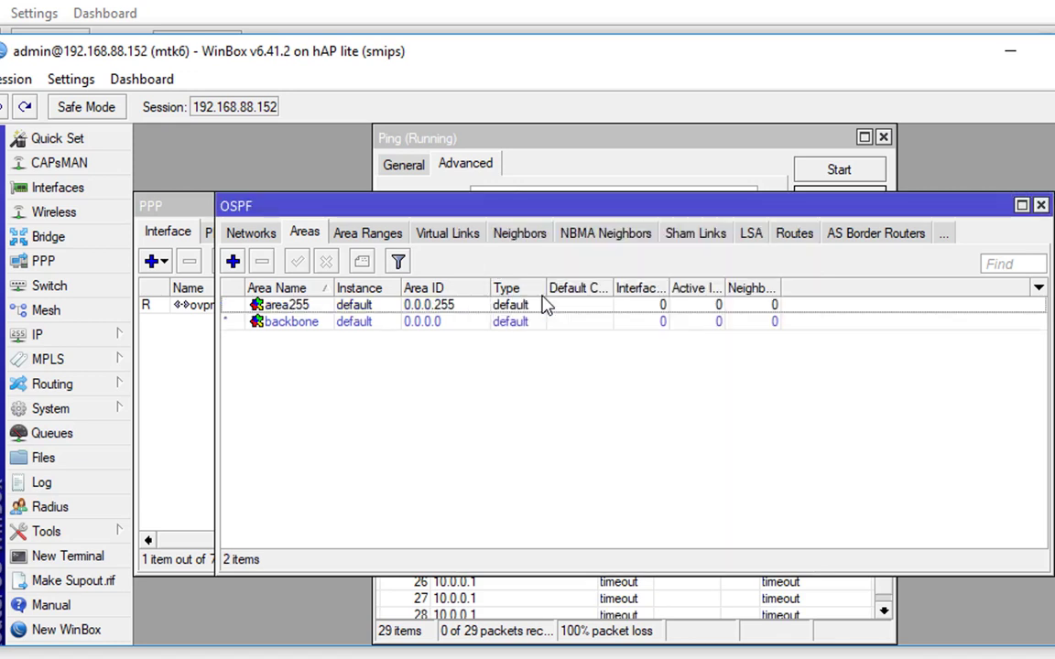
Add OSPF network 10.255.255.0/24 in area area255
{"action": "left_click", "coordinate": [252, 233]}
{"action": "left_click", "coordinate": [233, 262]}
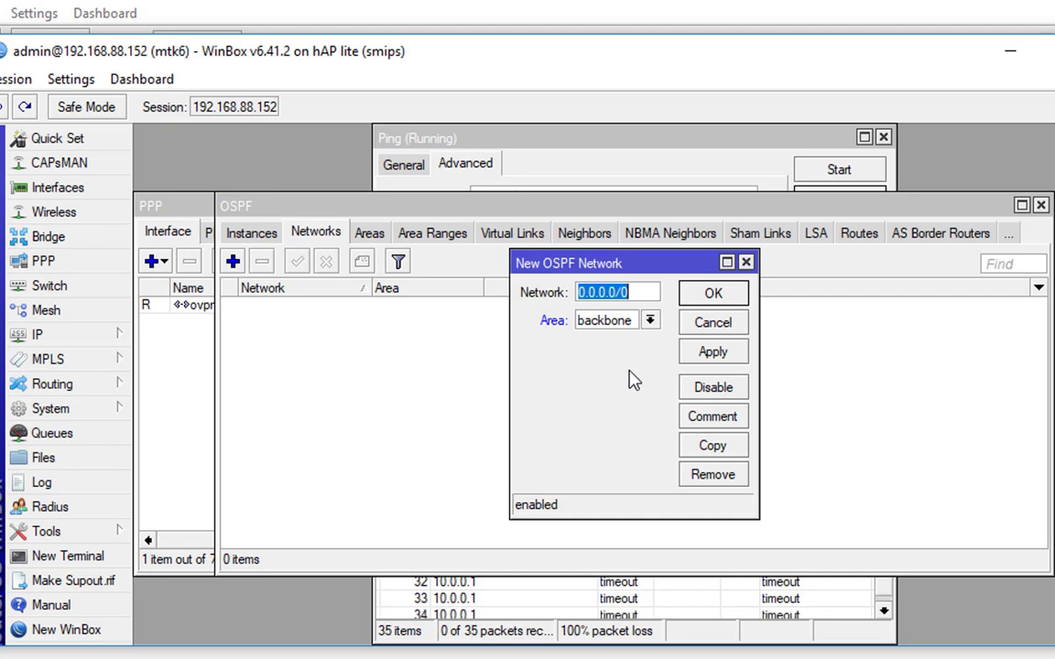
{"action": "type", "text": "10"}
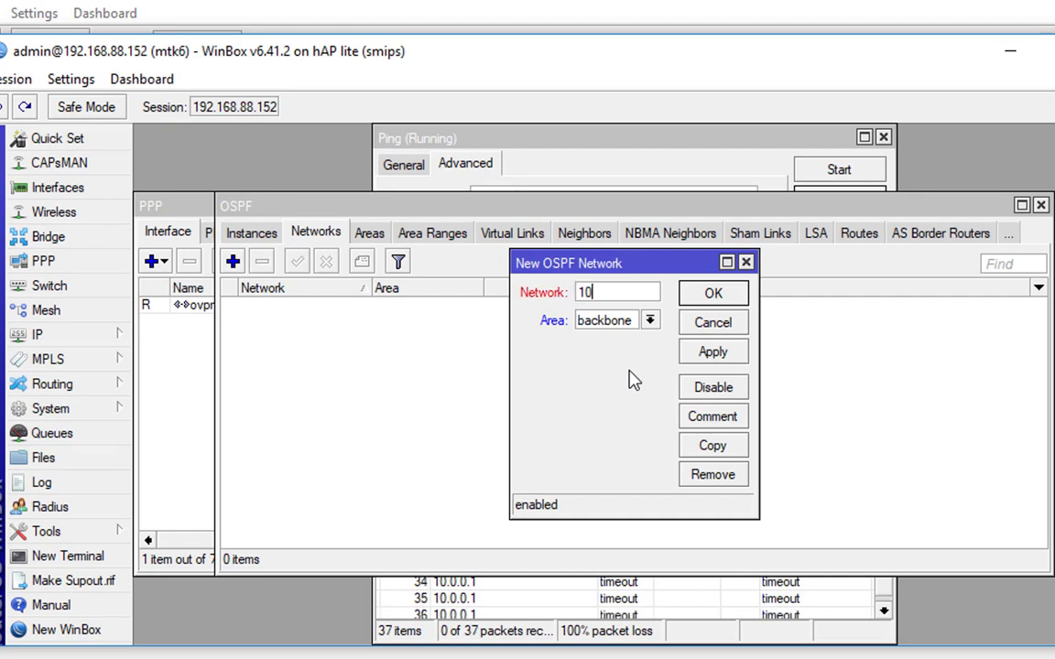
{"action": "type", "text": ".255.255."}
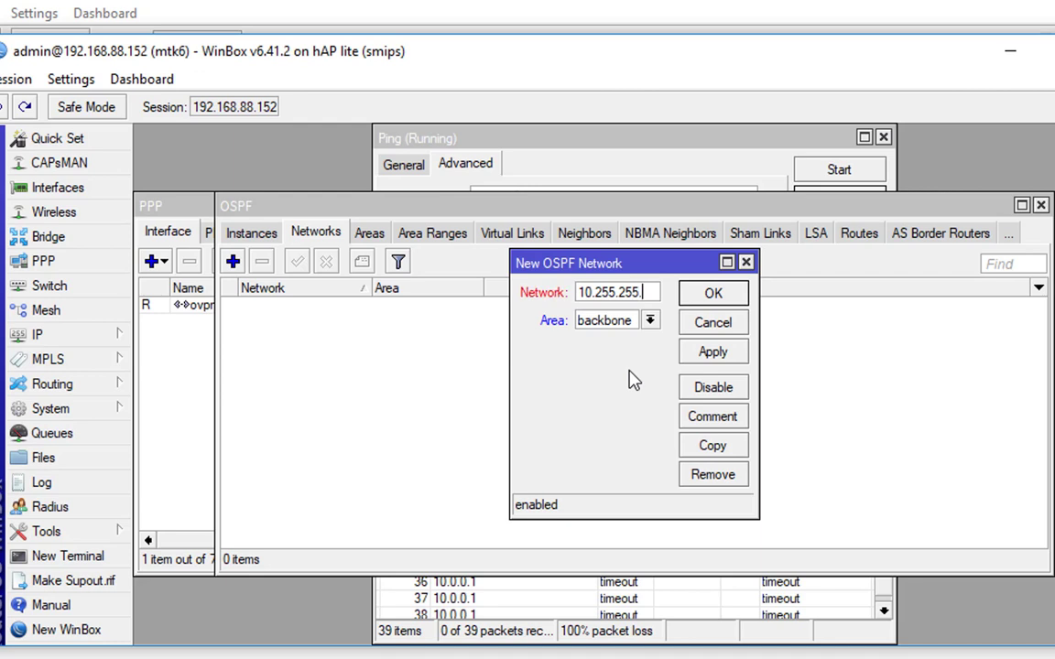
{"action": "type", "text": "0/24"}
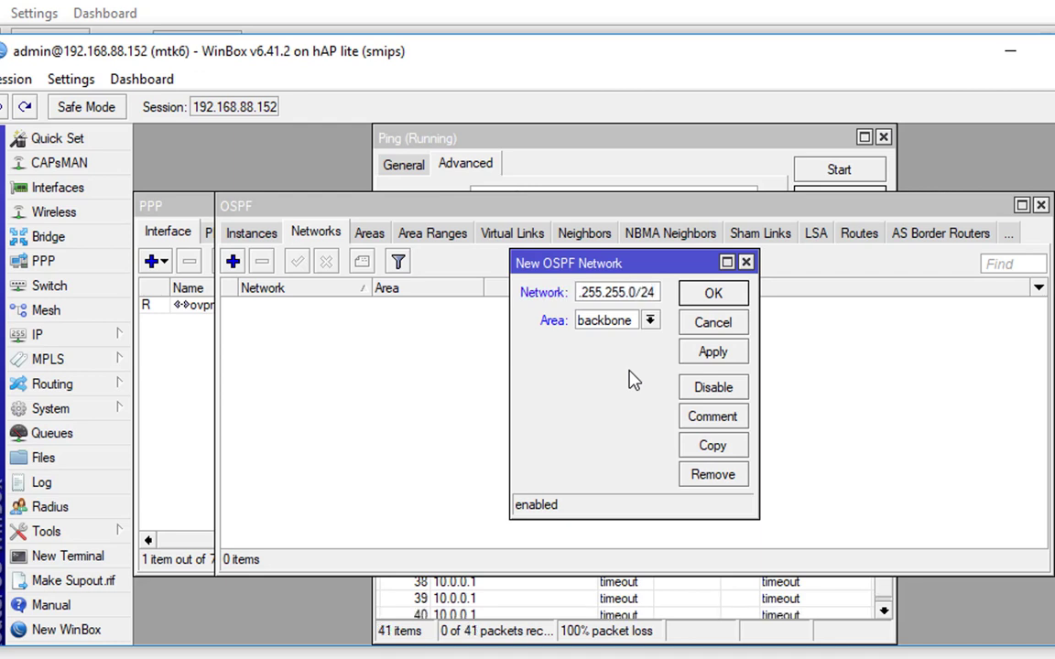
{"action": "left_click", "coordinate": [650, 320]}
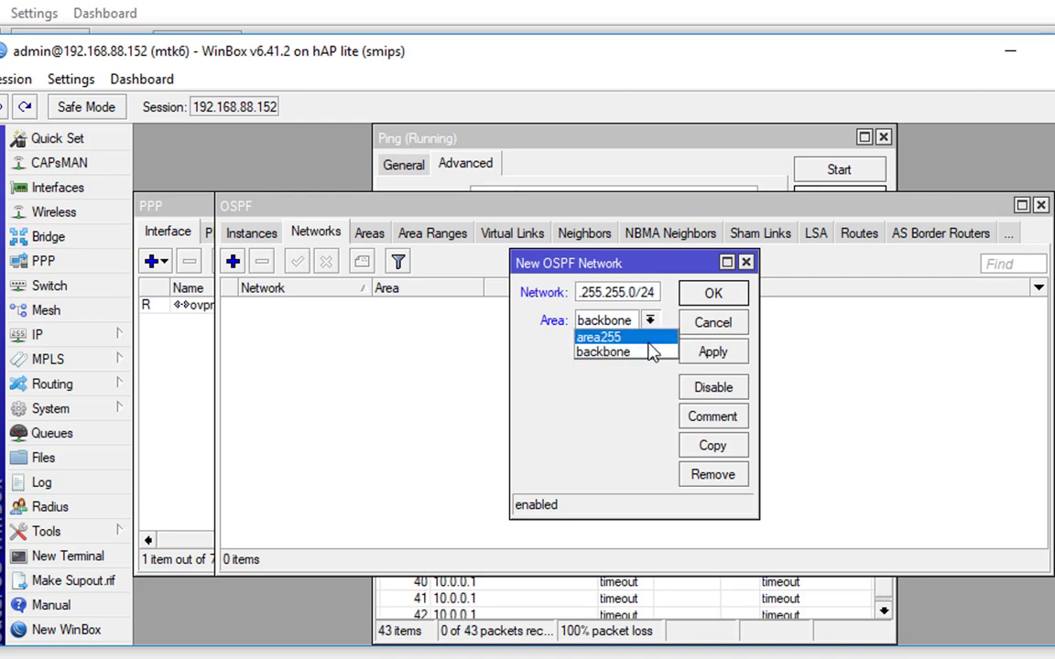
{"action": "left_click", "coordinate": [661, 338]}
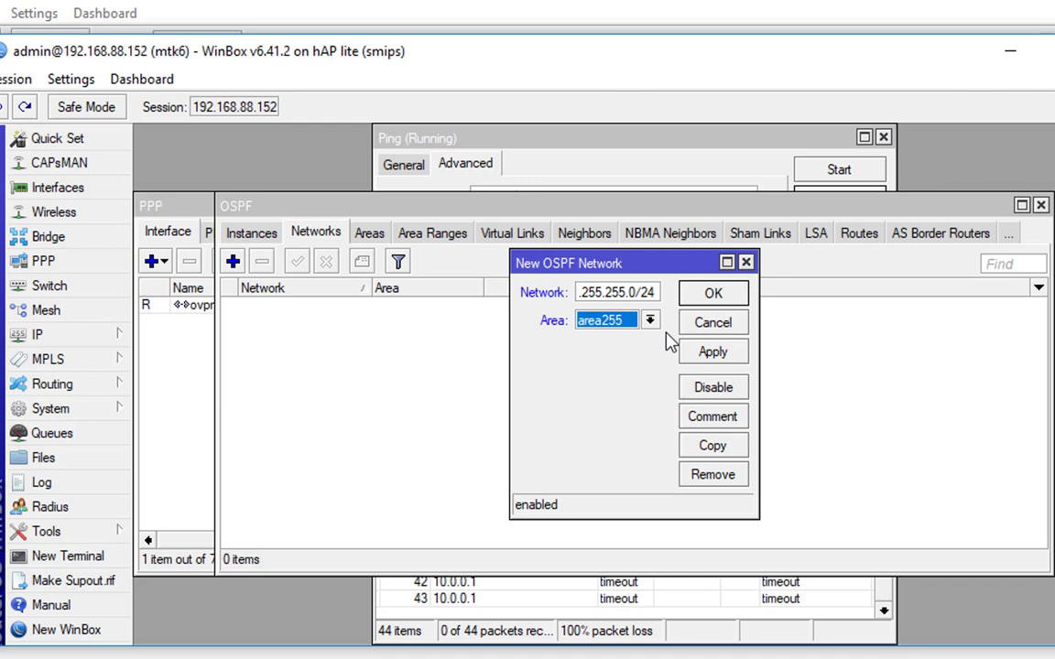
{"action": "key", "text": "Return"}
Add OSPF network 172.16.0.0/24 in the backbone area
{"action": "left_click", "coordinate": [234, 262]}
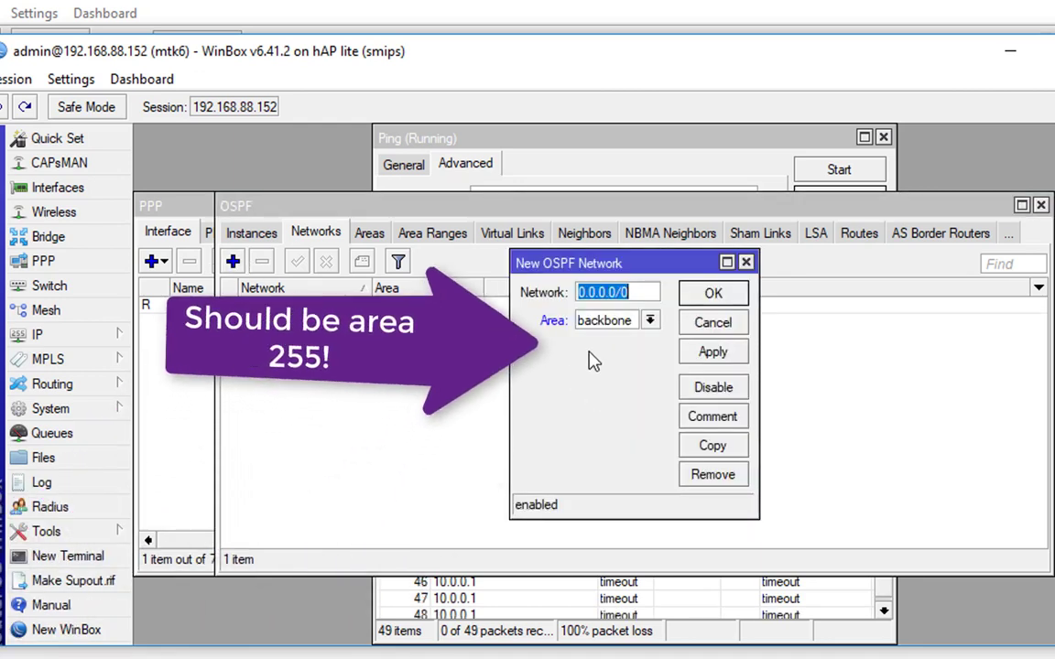
{"action": "type", "text": "172.16"}
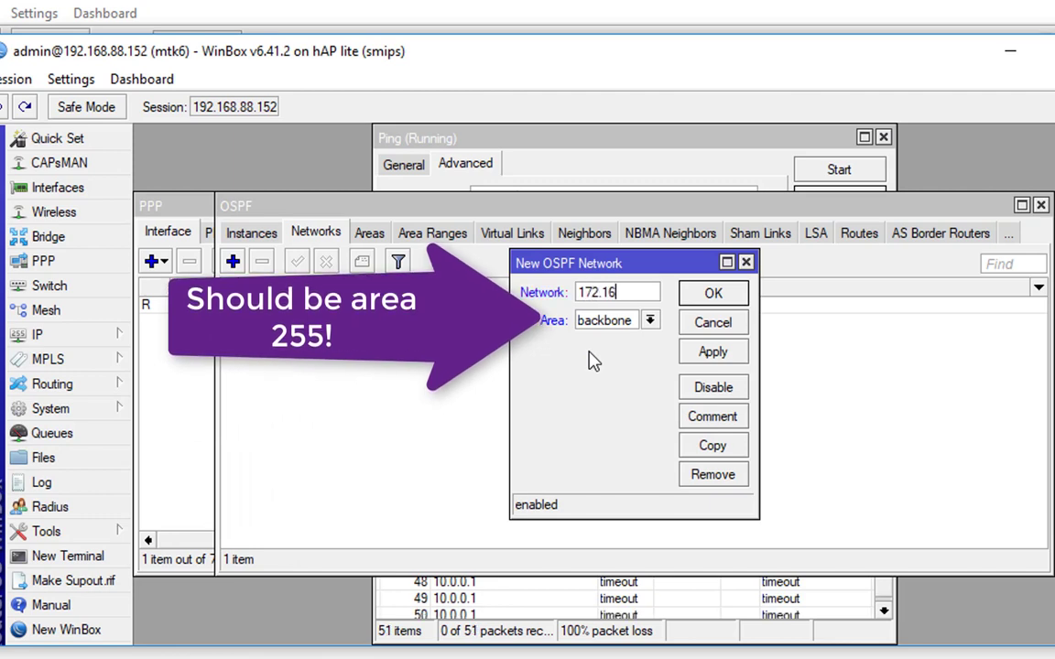
{"action": "type", "text": ".0.0/2"}
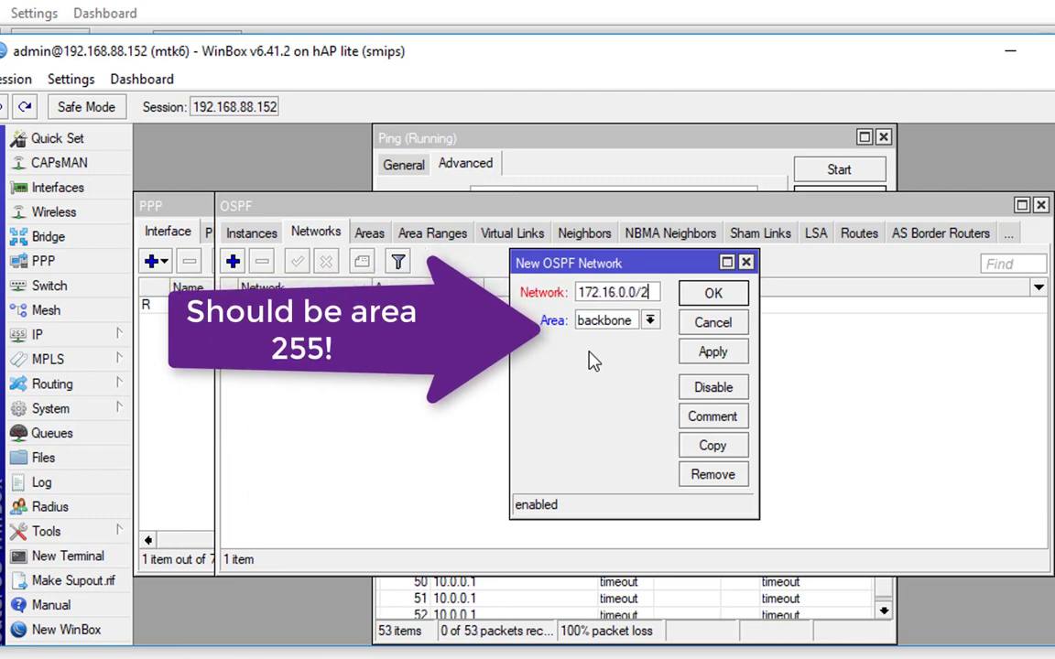
{"action": "type", "text": "4"}
{"action": "left_click", "coordinate": [650, 321]}
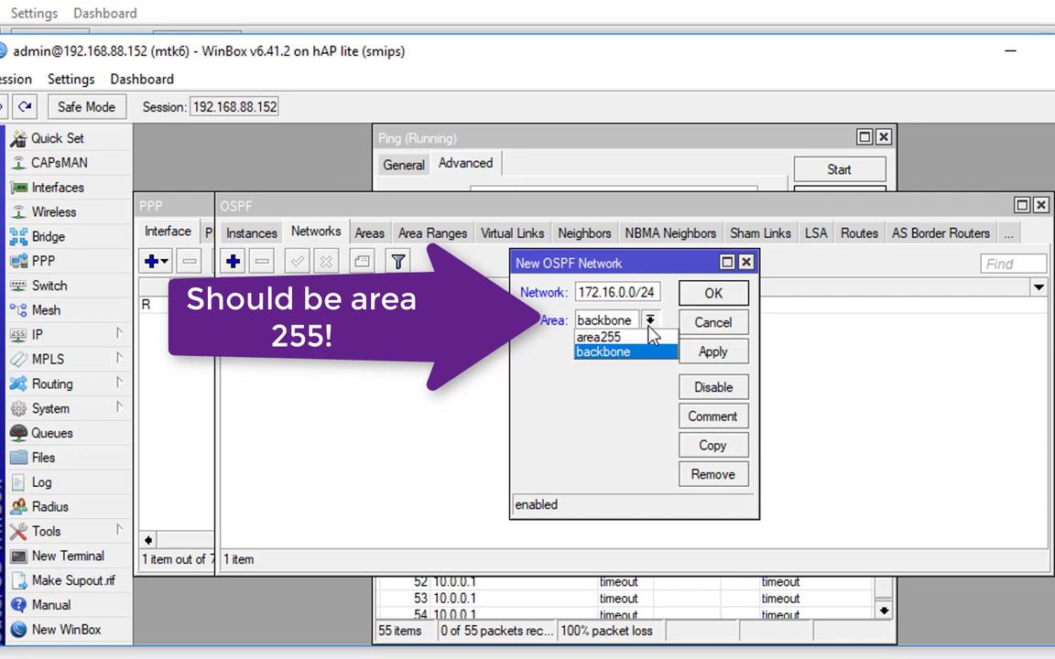
{"action": "left_click", "coordinate": [632, 352]}
{"action": "left_click", "coordinate": [714, 293]}
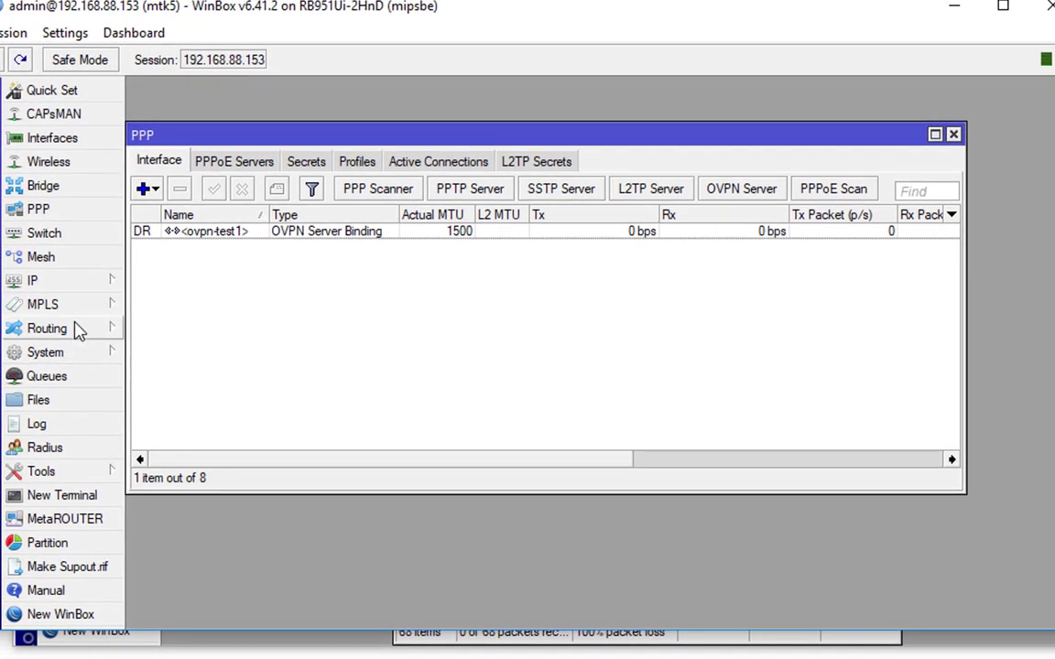
On the 192.168.88.153 router, add OSPF area area255 with area ID 0.0.0.255
{"action": "left_click", "coordinate": [79, 330]}
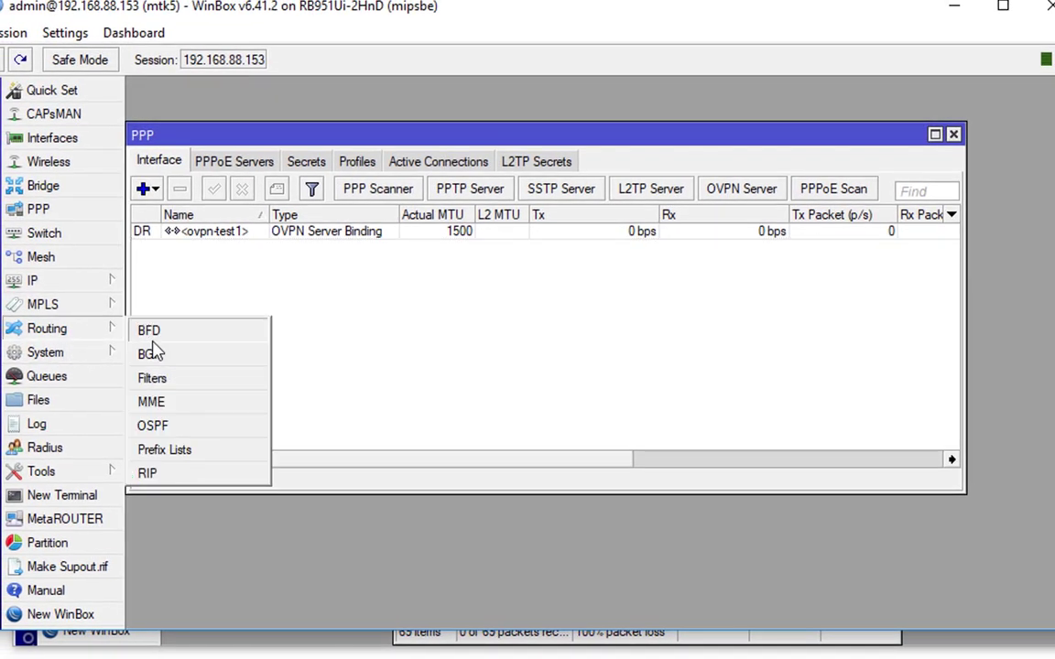
{"action": "left_click", "coordinate": [172, 427]}
{"action": "left_click", "coordinate": [346, 207]}
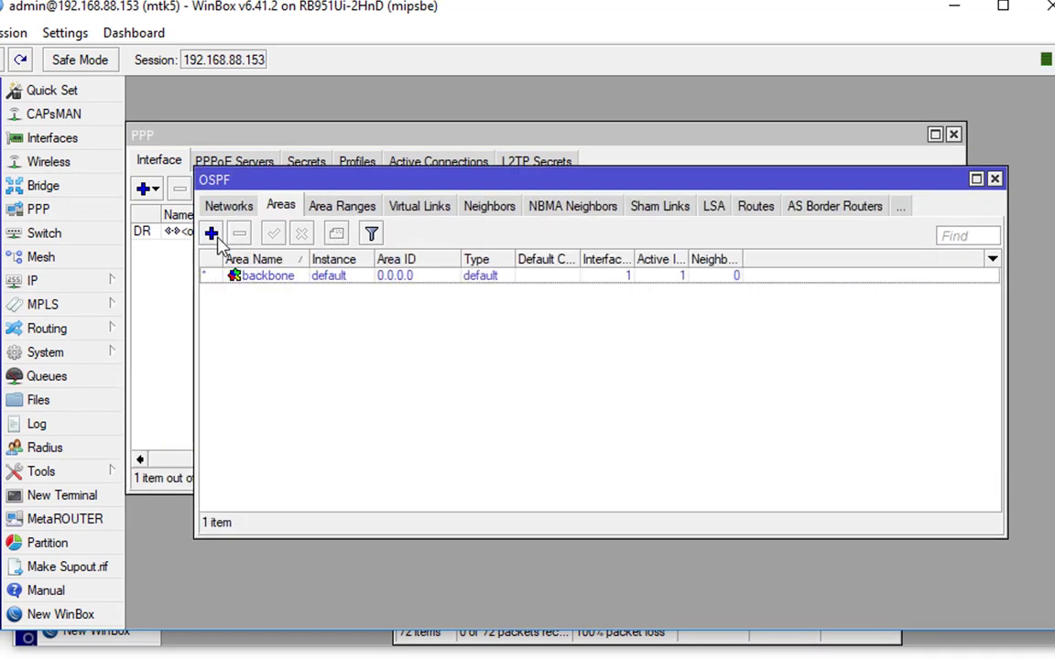
{"action": "left_click", "coordinate": [211, 233]}
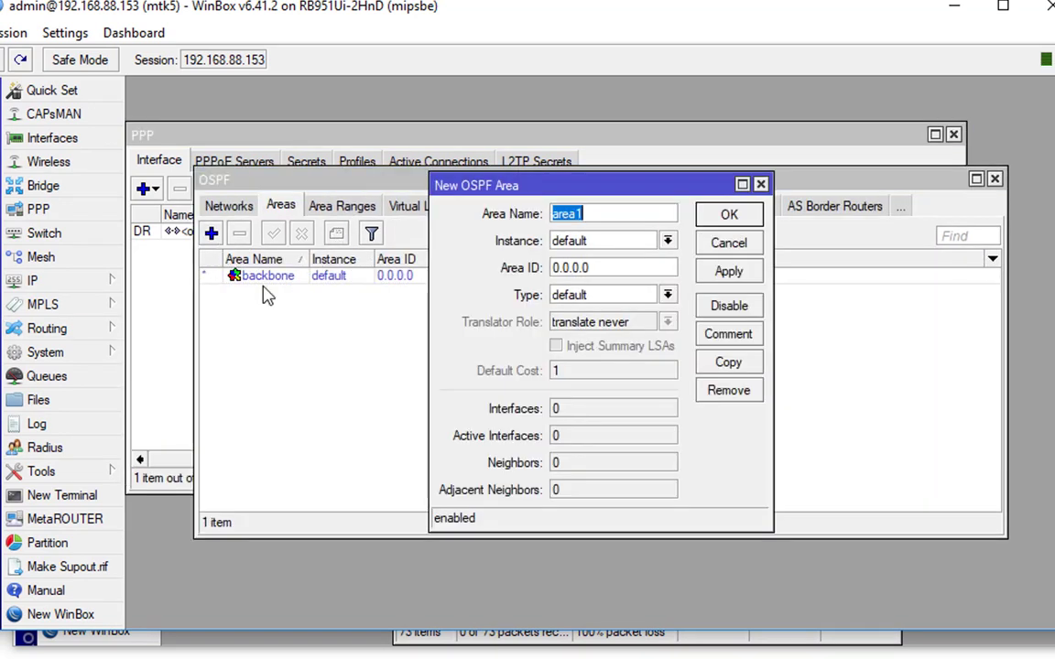
{"action": "left_click", "coordinate": [637, 212]}
{"action": "key", "text": "BackSpace"}
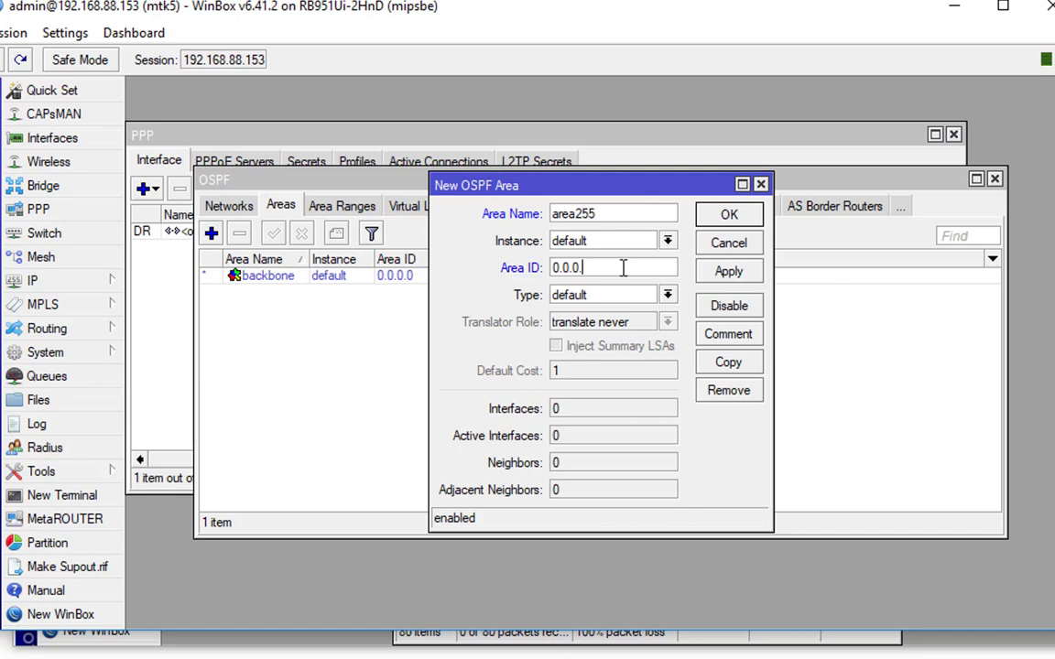
{"action": "key", "text": "Return"}
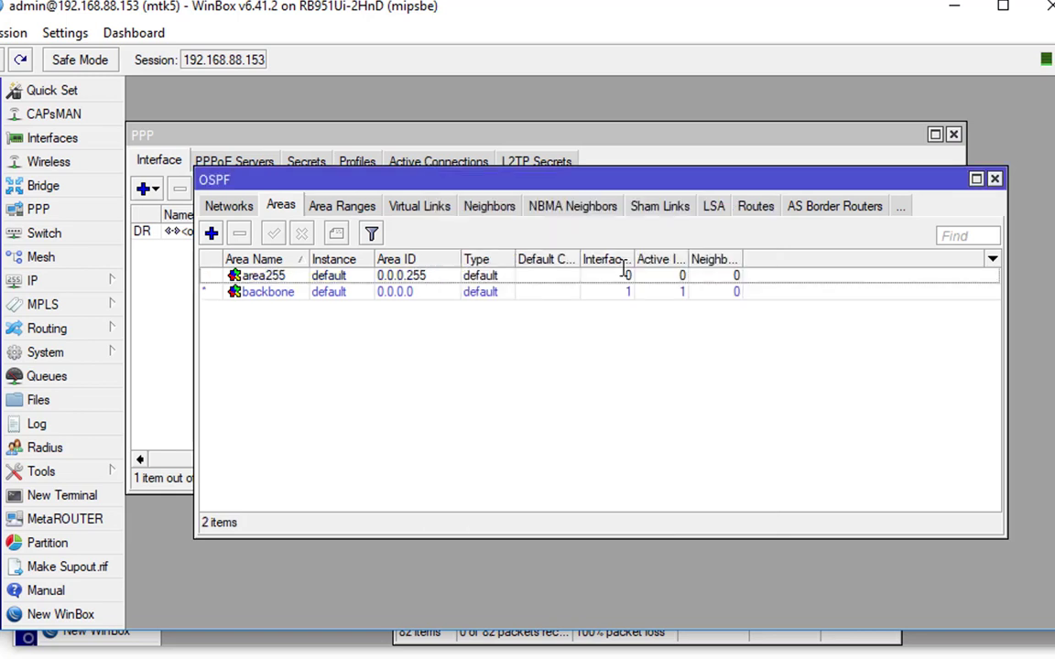
Add OSPF network 10.255.255.0/24 assigned to area area255
{"action": "left_click", "coordinate": [228, 206]}
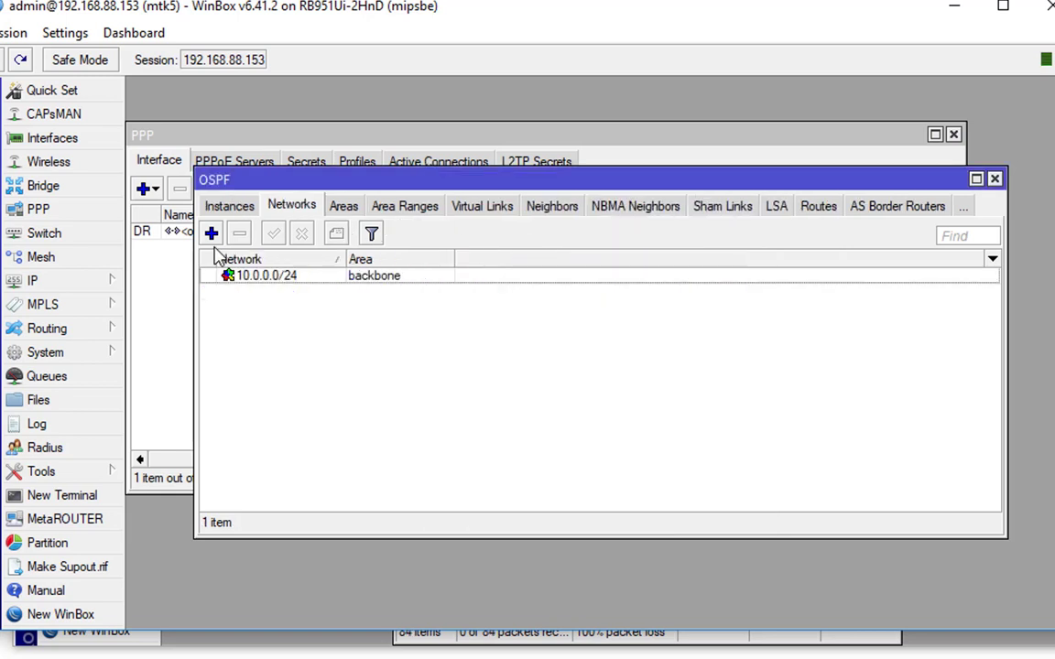
{"action": "left_click", "coordinate": [211, 234]}
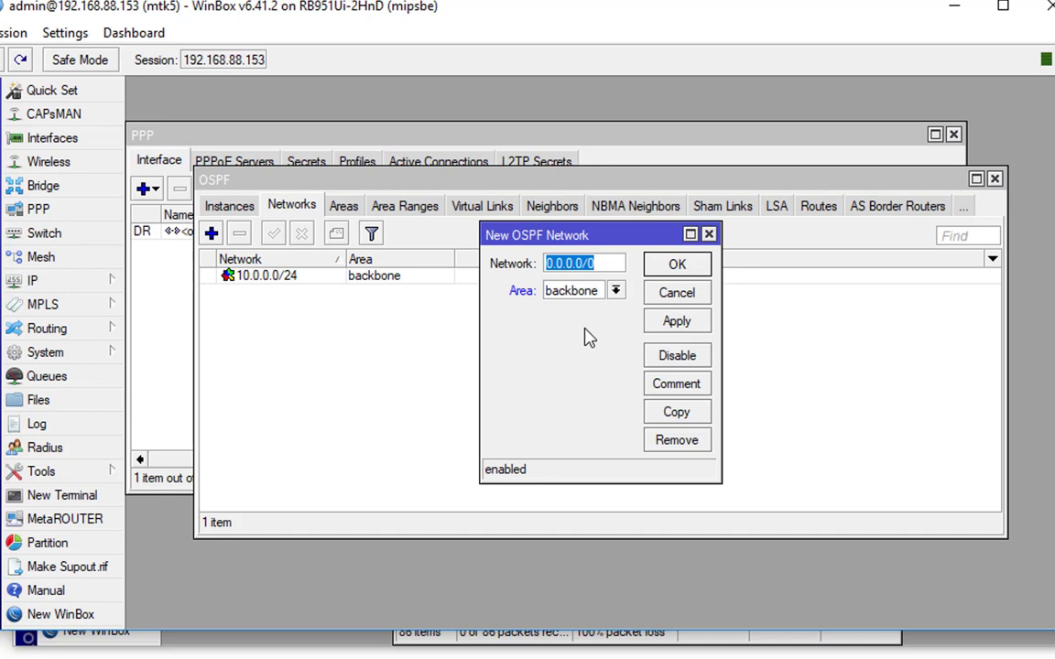
{"action": "type", "text": "10"}
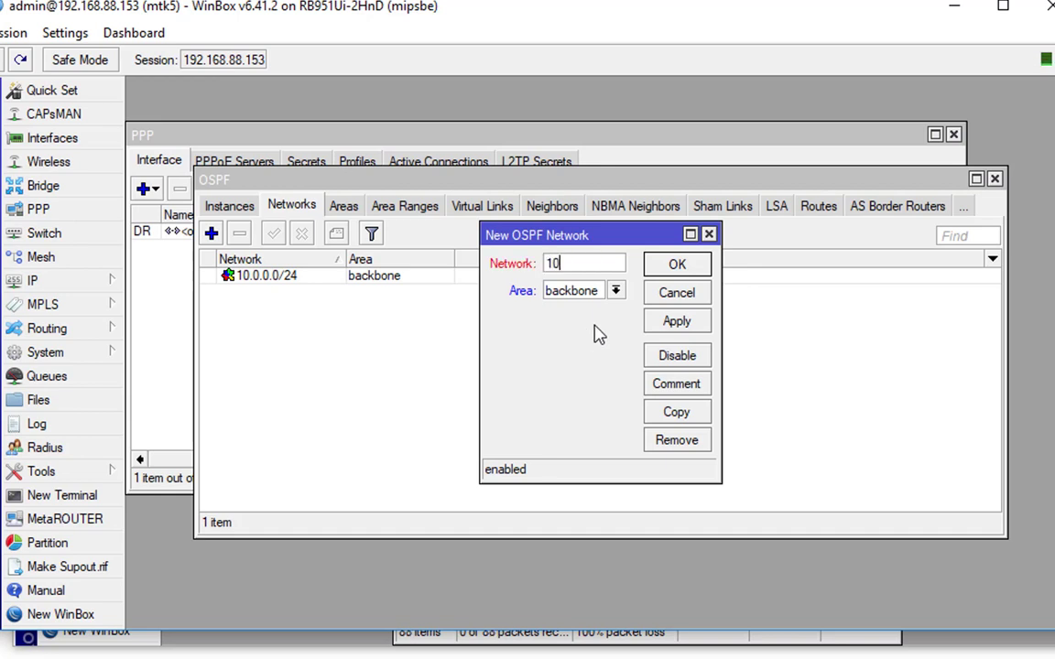
{"action": "type", "text": ".255.25"}
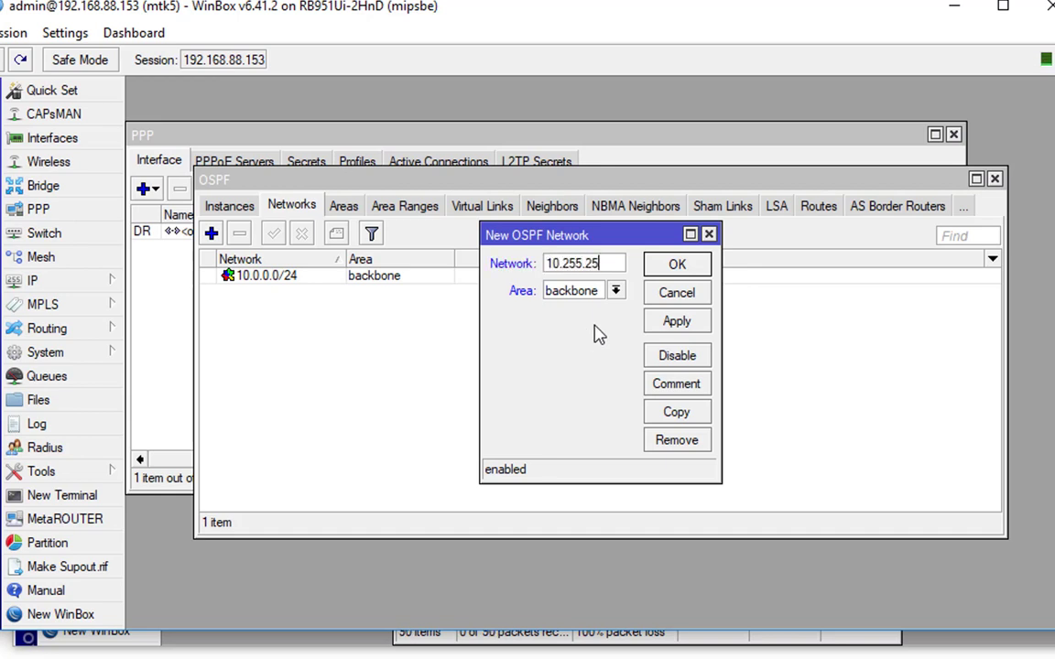
{"action": "type", "text": "5.0/24"}
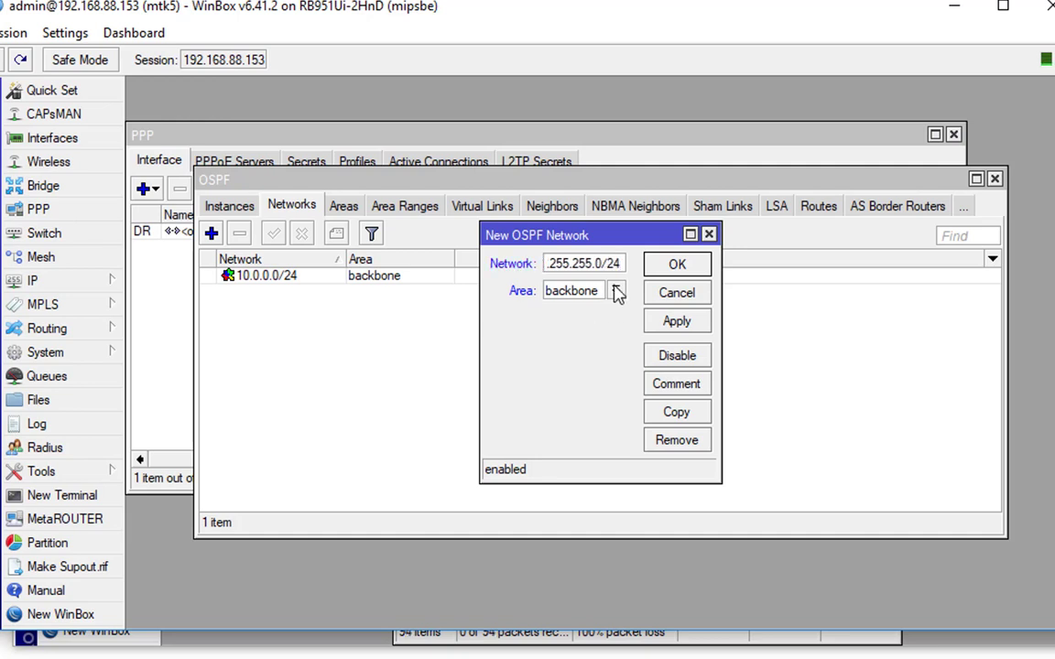
{"action": "left_click", "coordinate": [615, 290]}
{"action": "left_click", "coordinate": [615, 308]}
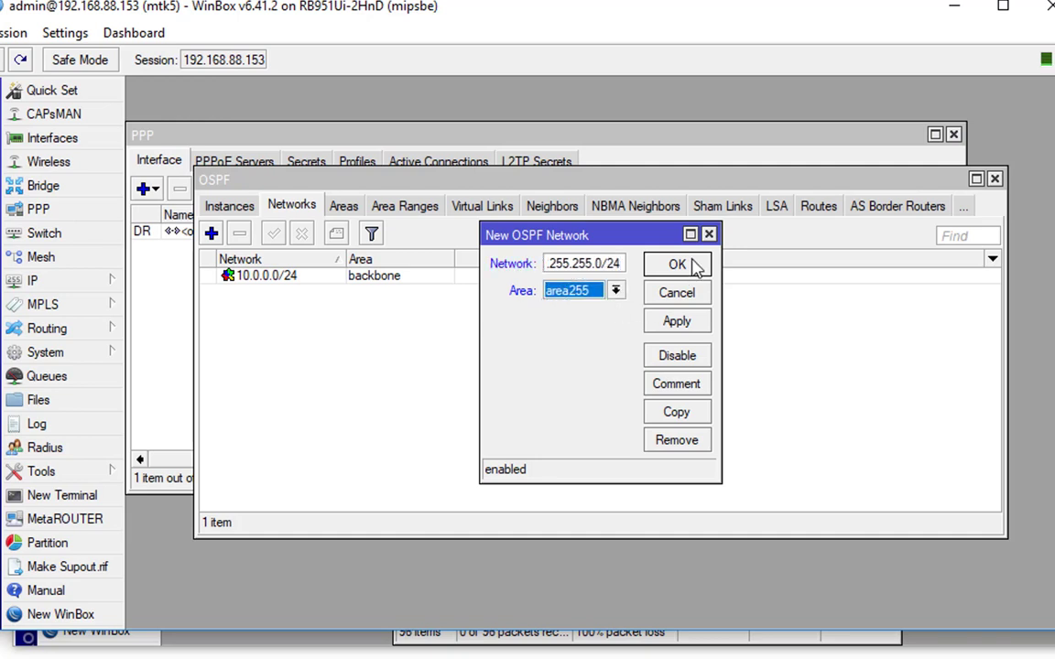
{"action": "left_click", "coordinate": [678, 265]}
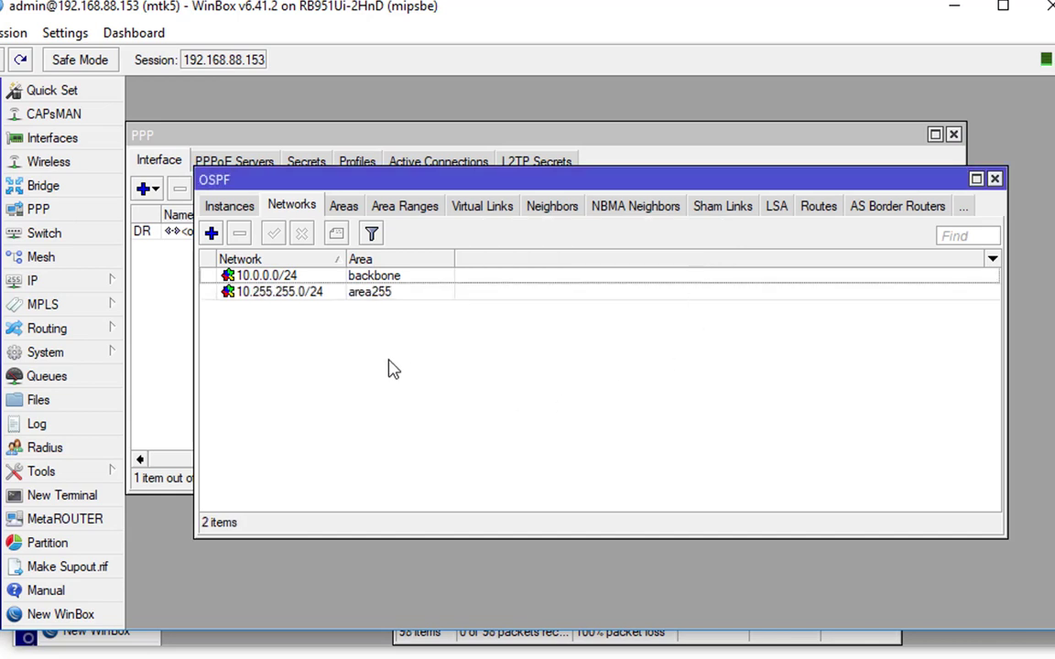
Check the empty OSPF neighbour list, the mismatch log and tunnel address 10.255.255.1, then switch to mtk6
{"action": "left_click", "coordinate": [552, 206]}
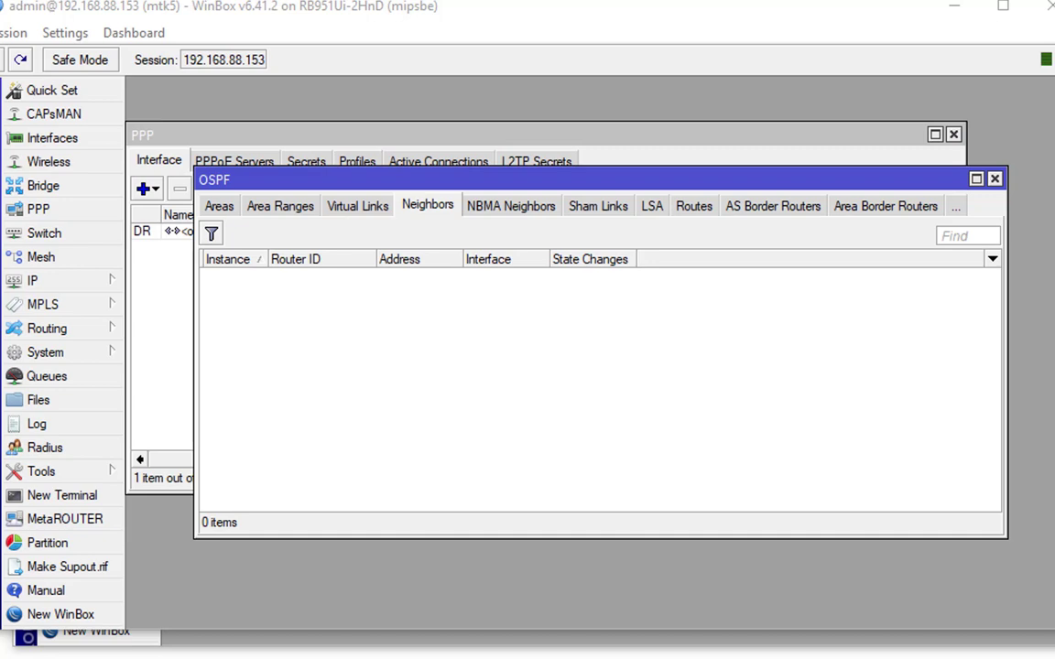
{"action": "left_click", "coordinate": [86, 429]}
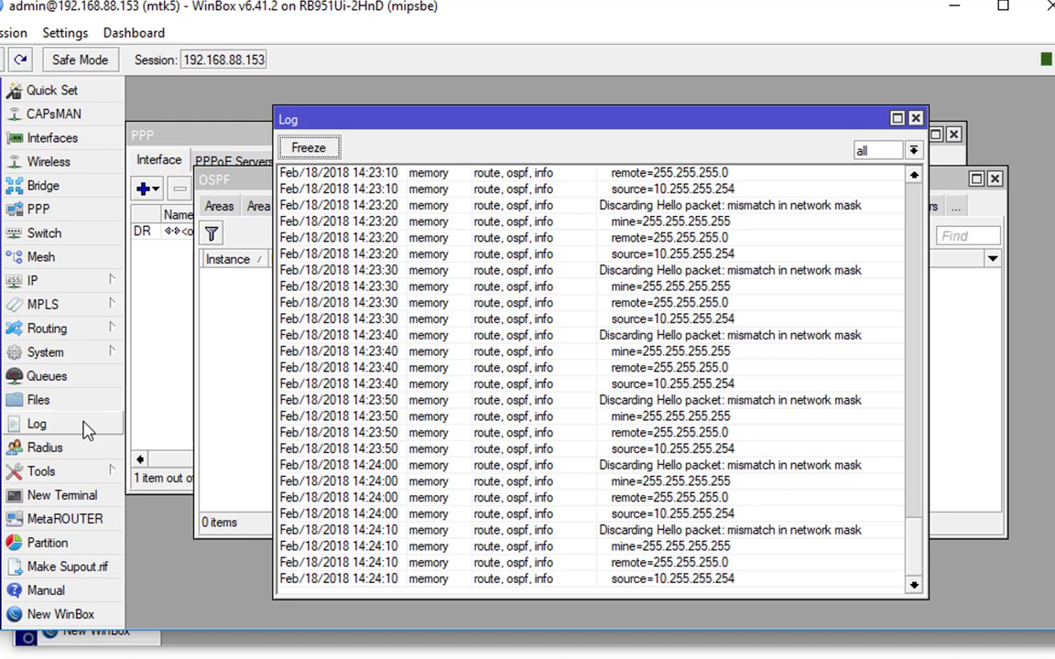
{"action": "left_click", "coordinate": [80, 292]}
{"action": "left_click", "coordinate": [151, 331]}
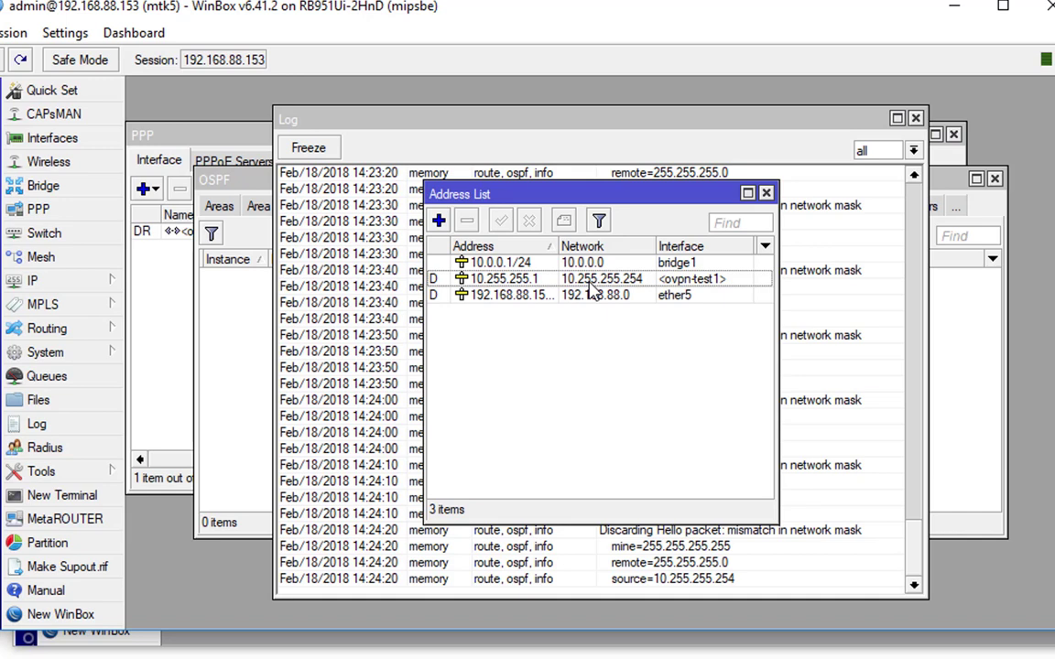
{"action": "double_click", "coordinate": [591, 285]}
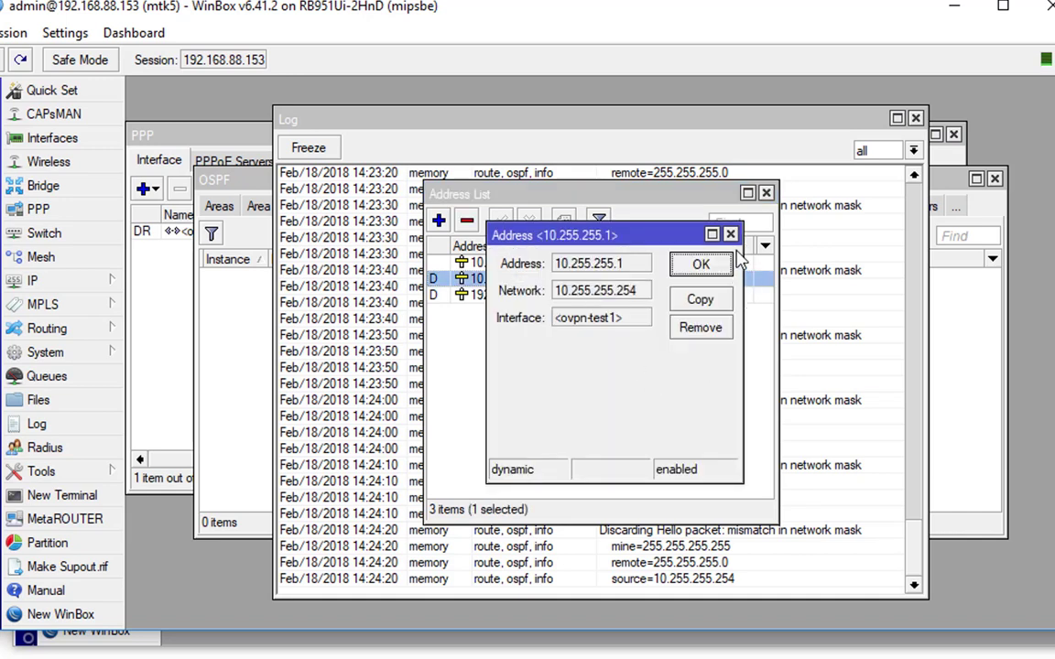
{"action": "left_click", "coordinate": [730, 234]}
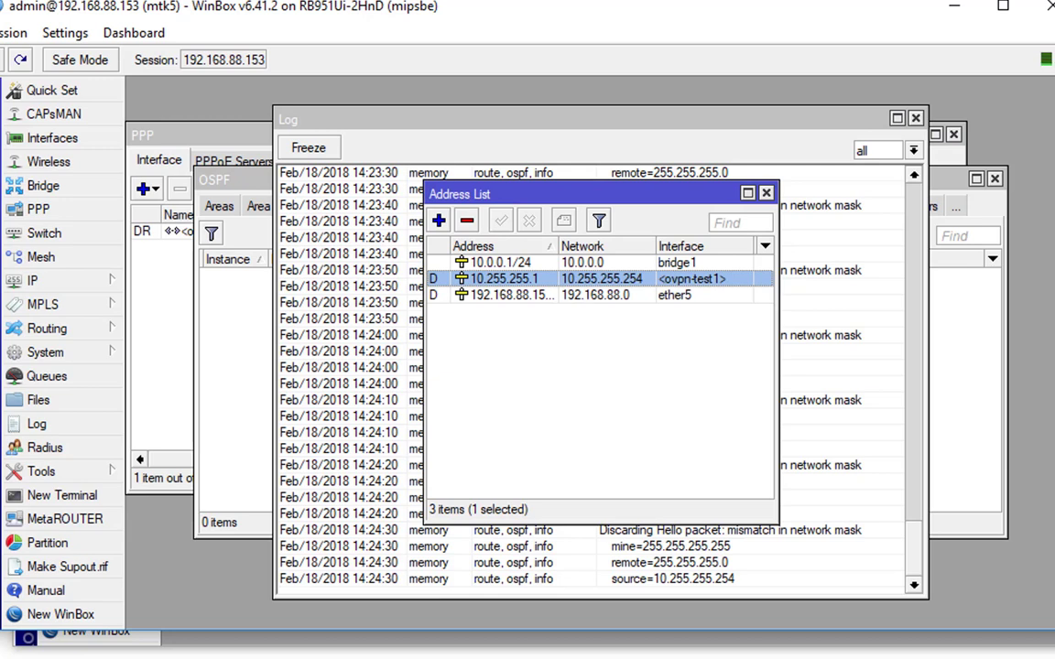
{"action": "key", "text": "alt+Tab"}
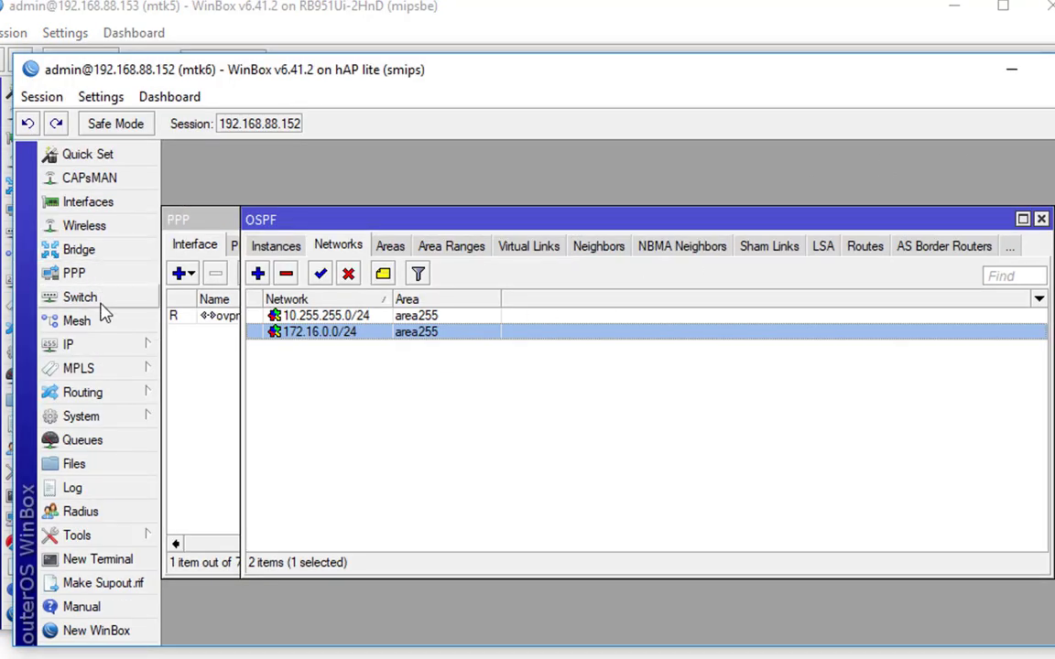
On mtk6, view the address list with tunnel address 10.255.255.254/24, then return to mtk5
{"action": "left_click", "coordinate": [68, 344]}
{"action": "left_click", "coordinate": [233, 401]}
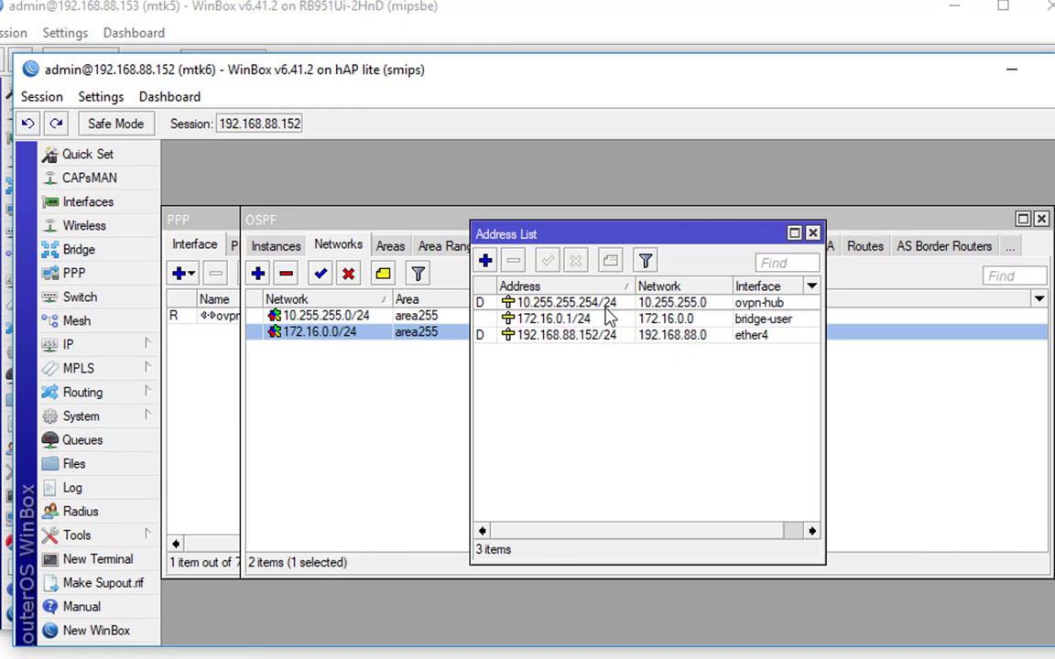
{"action": "mouse_move", "coordinate": [608, 309]}
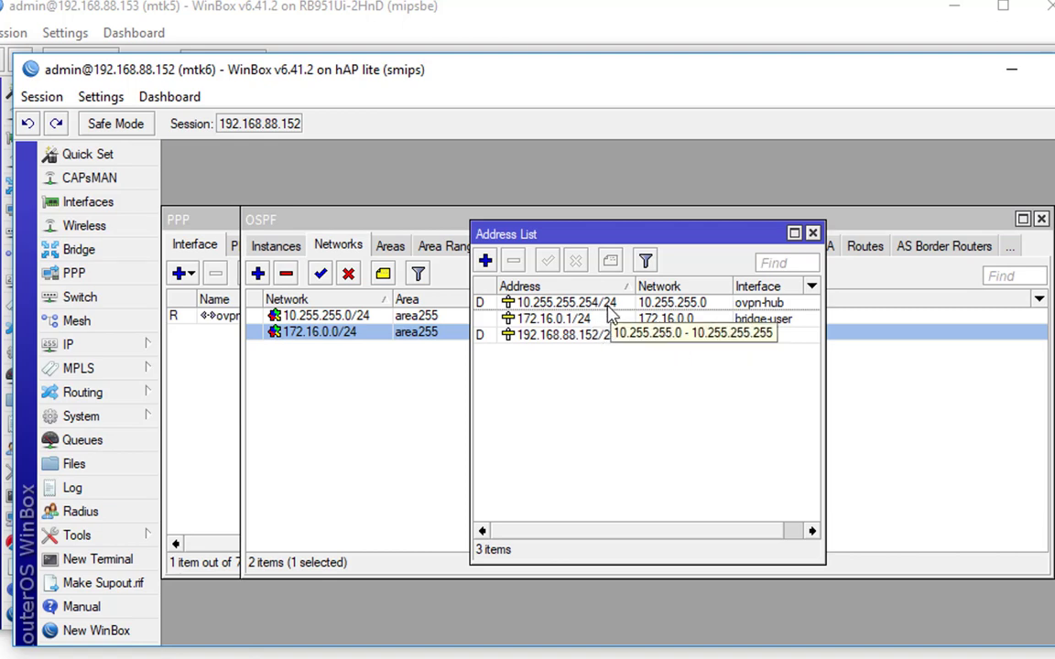
{"action": "left_click", "coordinate": [400, 27]}
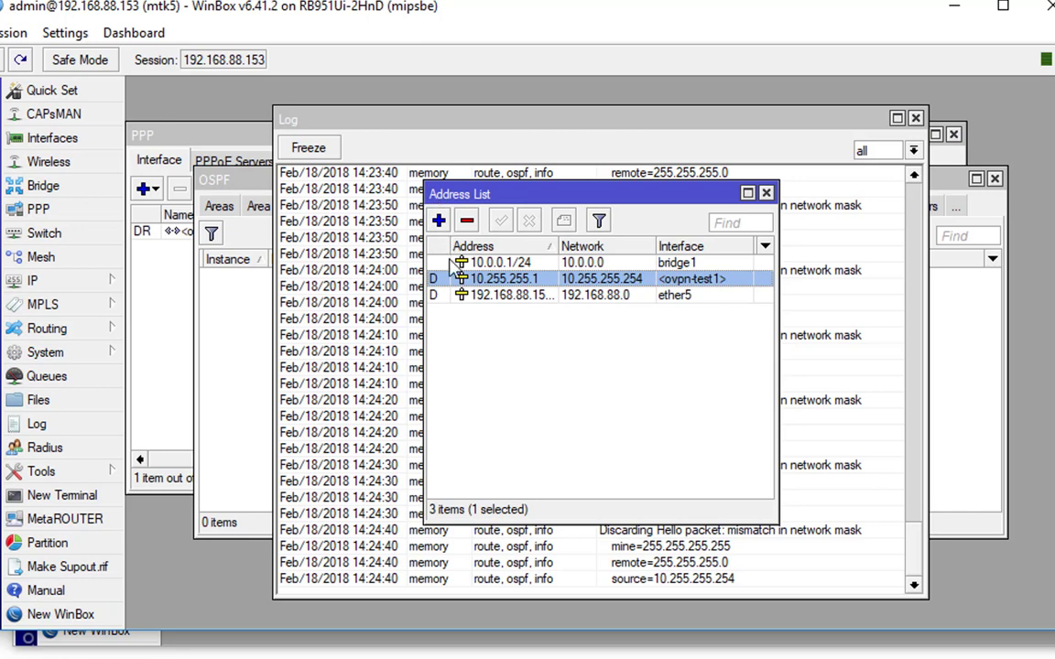
Change the OpenVPN server netmask from 24 to 32, then reopen OSPF to see neighbour 10.255.255.254
{"action": "left_click", "coordinate": [37, 211]}
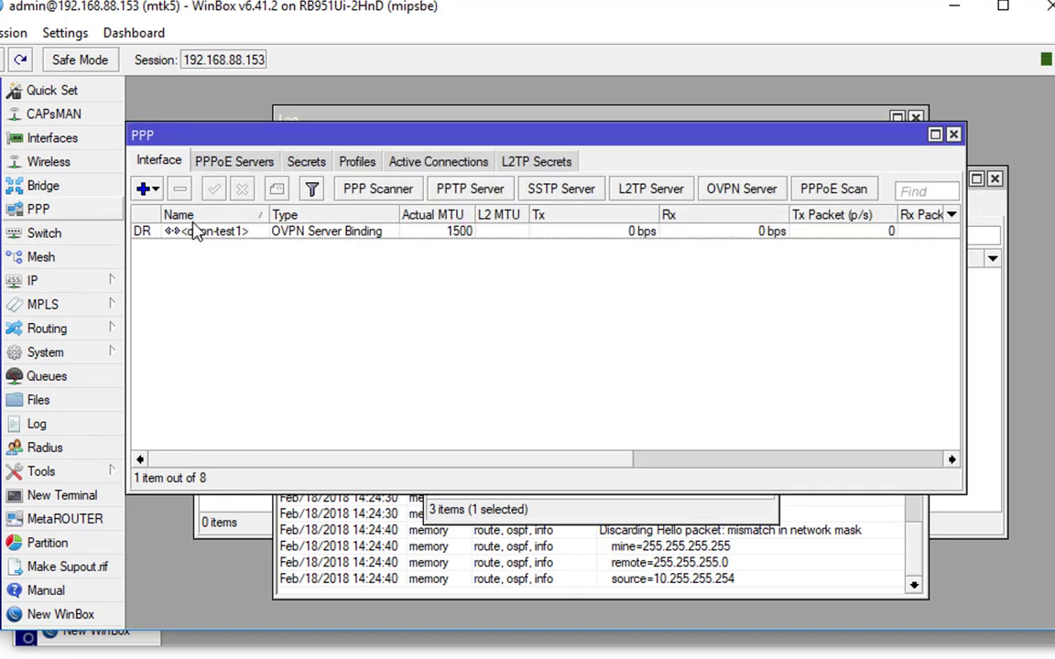
{"action": "left_click", "coordinate": [705, 186]}
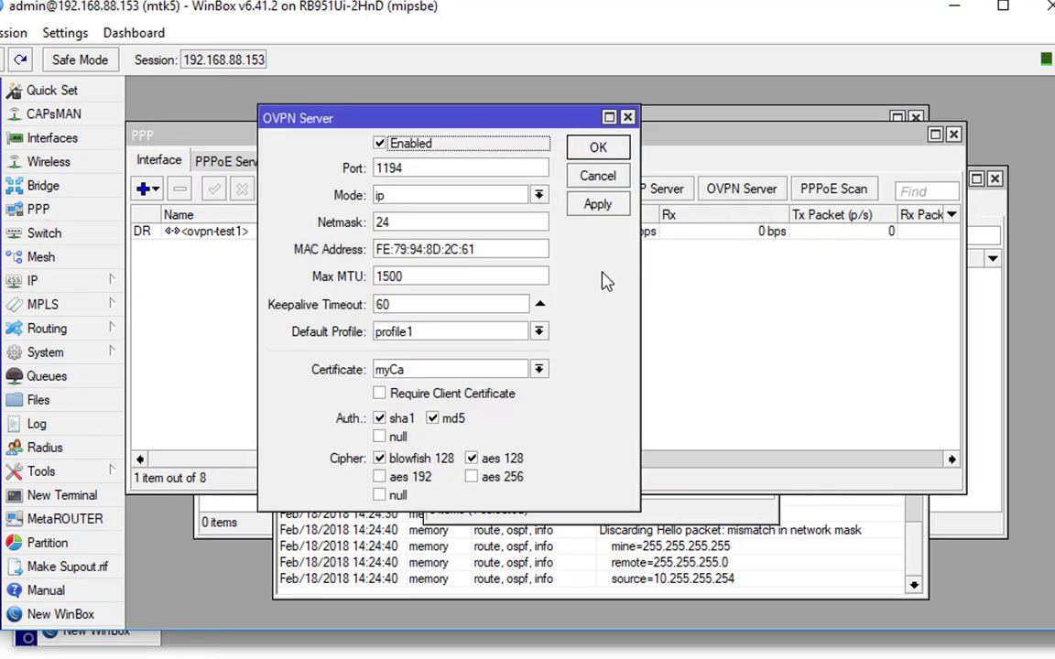
{"action": "double_click", "coordinate": [384, 225]}
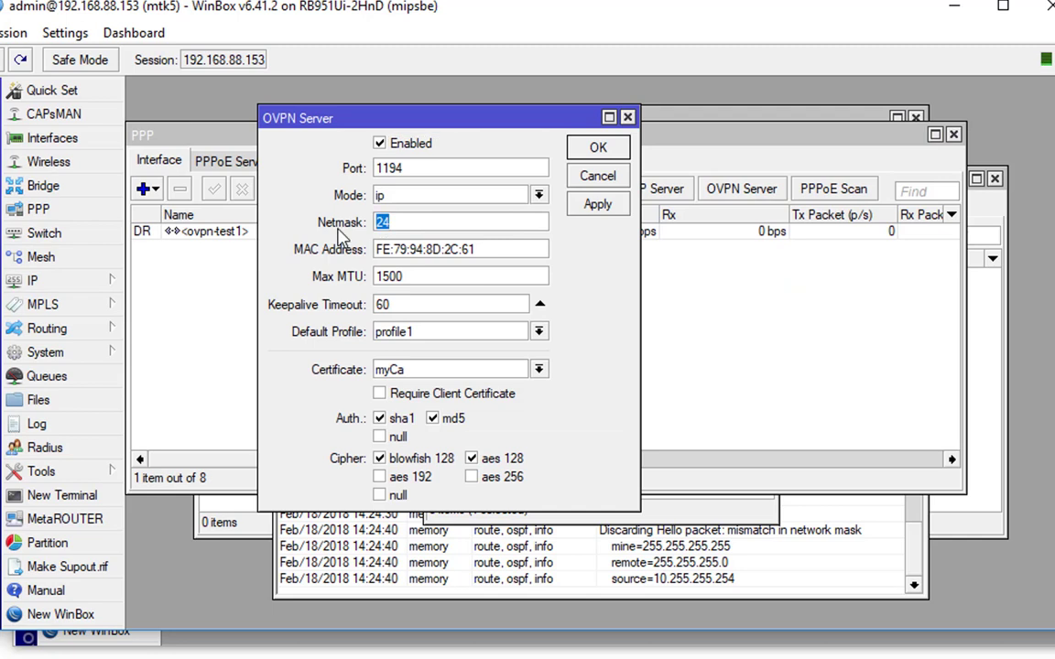
{"action": "type", "text": "3"}
{"action": "key", "text": "Return"}
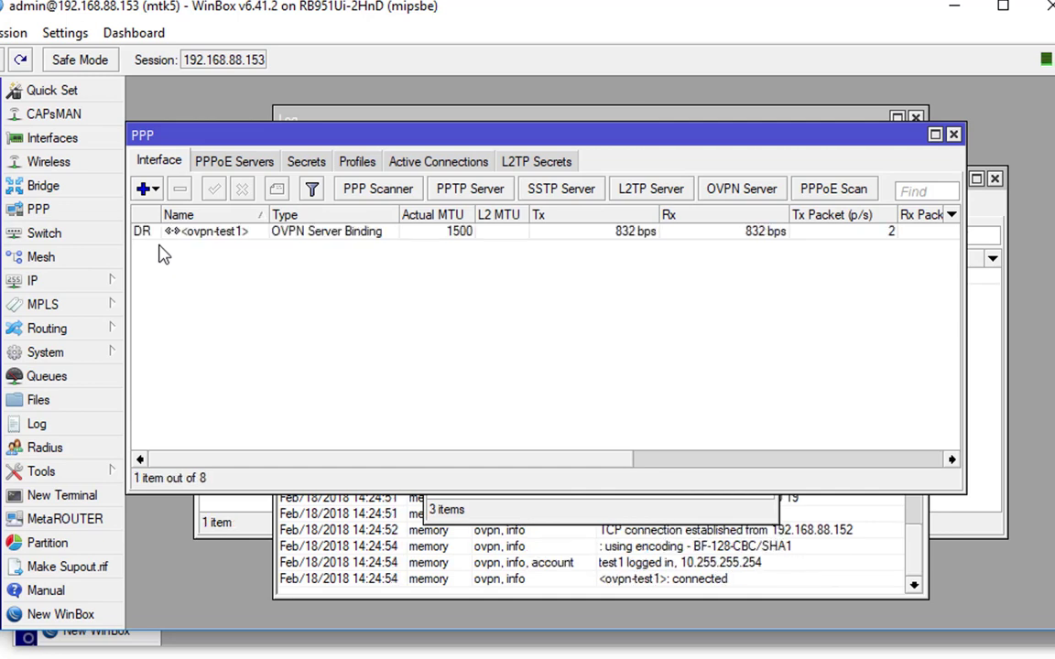
{"action": "left_click", "coordinate": [72, 330]}
{"action": "left_click", "coordinate": [183, 435]}
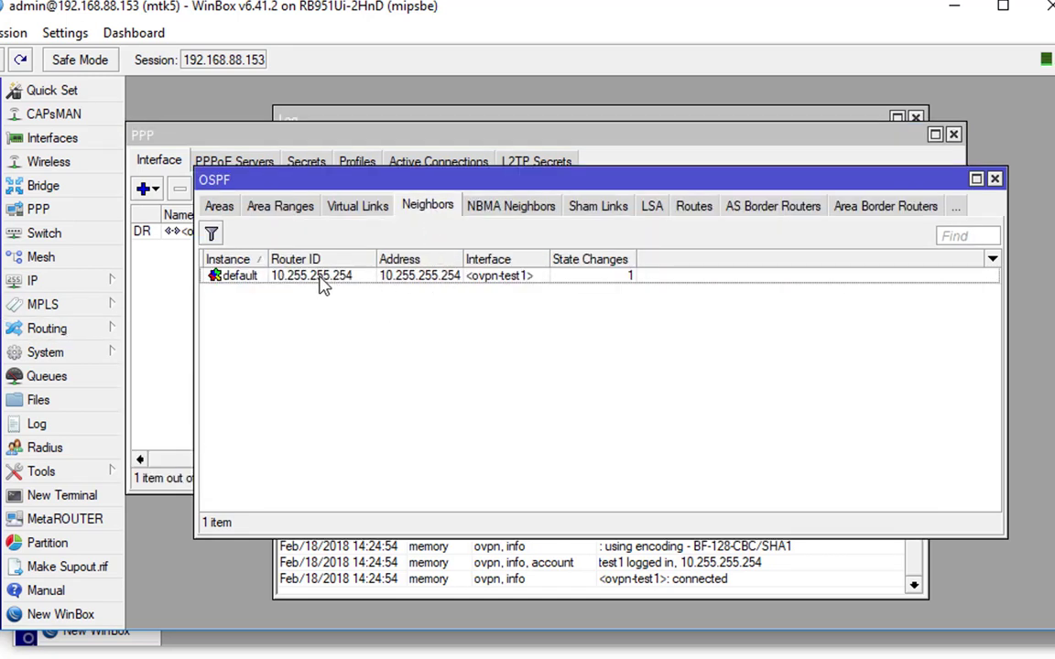
Step through the OSPF Areas, Networks, Instances and Interfaces tabs and select interface ovpn-test1
{"action": "left_click", "coordinate": [224, 208]}
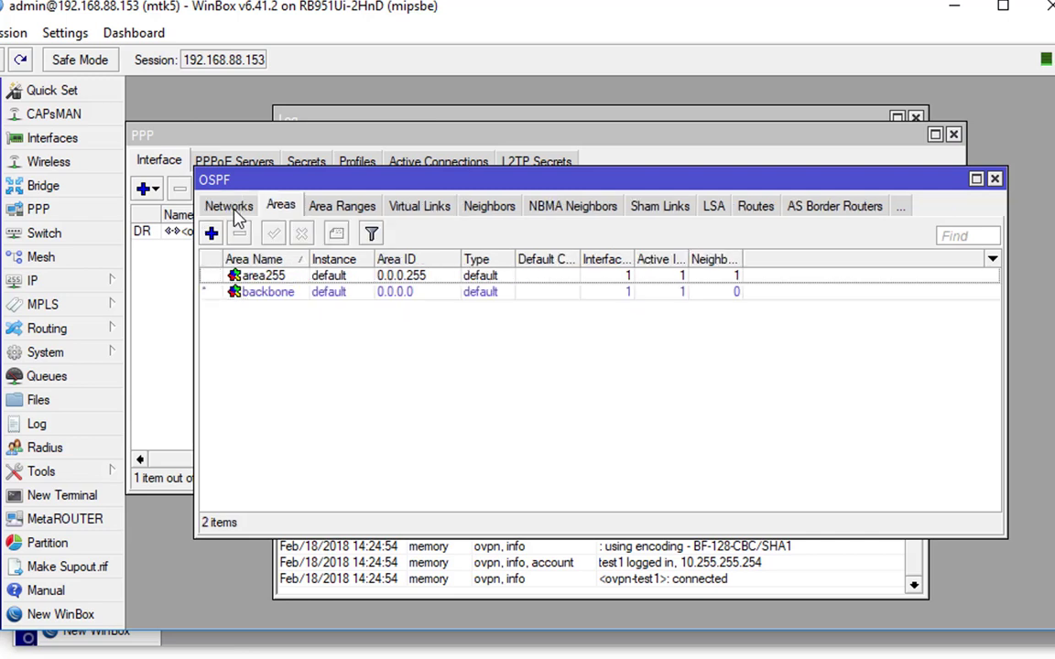
{"action": "left_click", "coordinate": [230, 207]}
{"action": "left_click", "coordinate": [229, 207]}
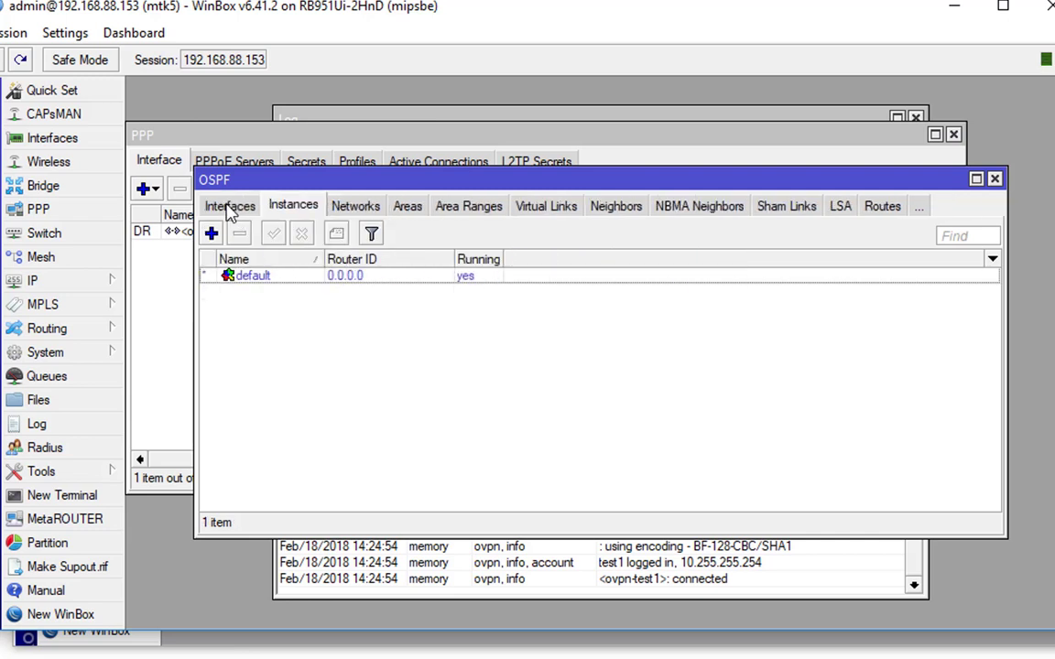
{"action": "left_click", "coordinate": [230, 207]}
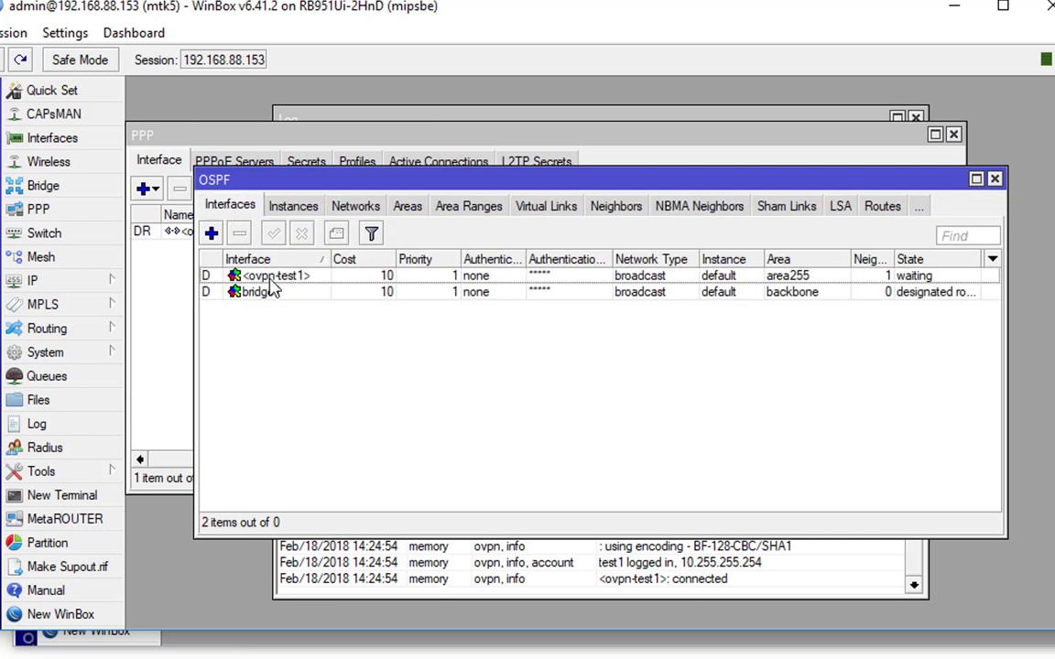
{"action": "left_click", "coordinate": [268, 279]}
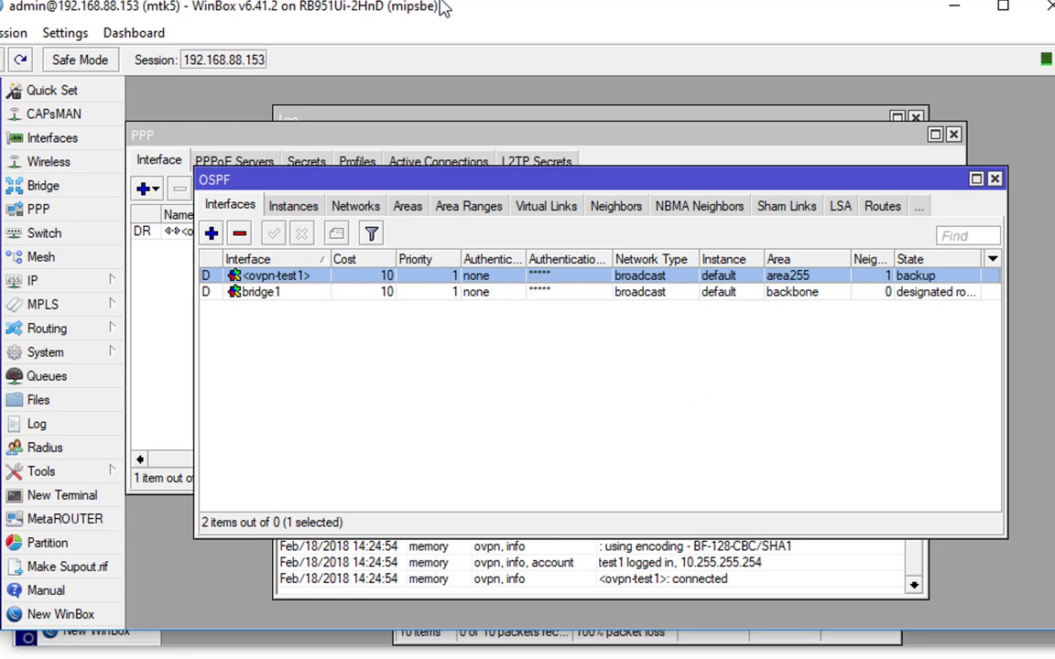
{"action": "left_click", "coordinate": [81, 285]}
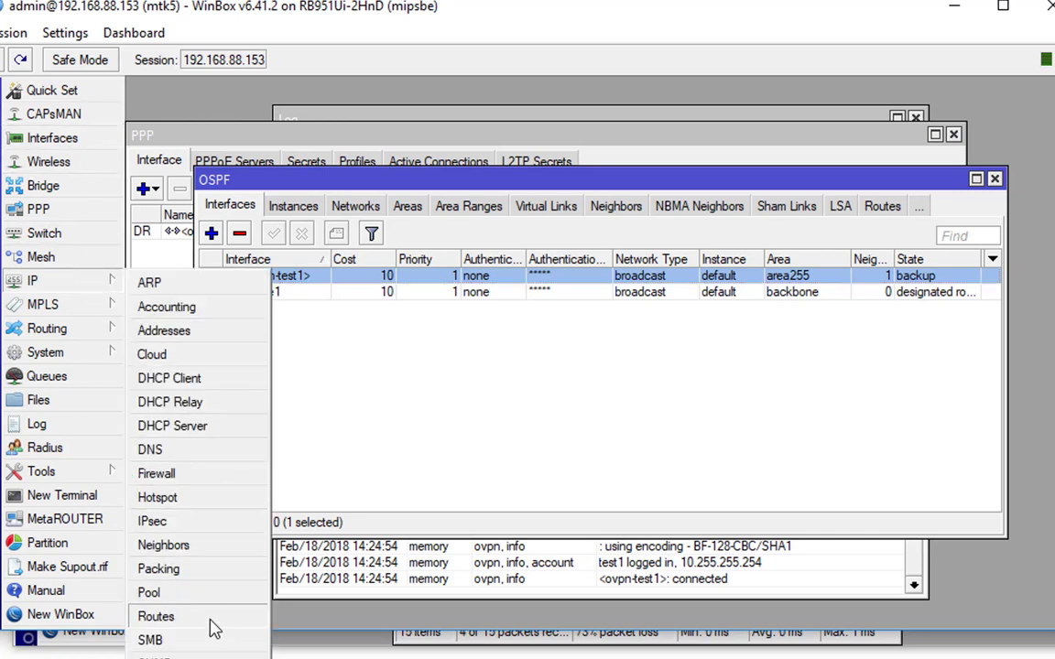
Open the hub's route list and select OSPF route 172.16.0.0/24 via 10.255.255.254
{"action": "left_click", "coordinate": [158, 616]}
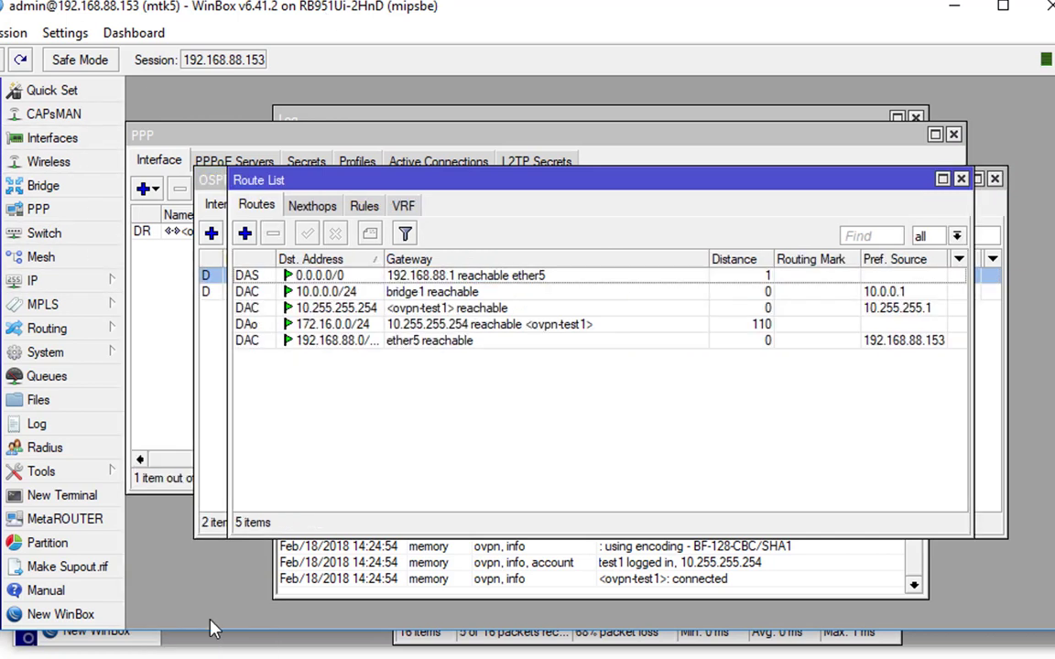
{"action": "left_click", "coordinate": [270, 328]}
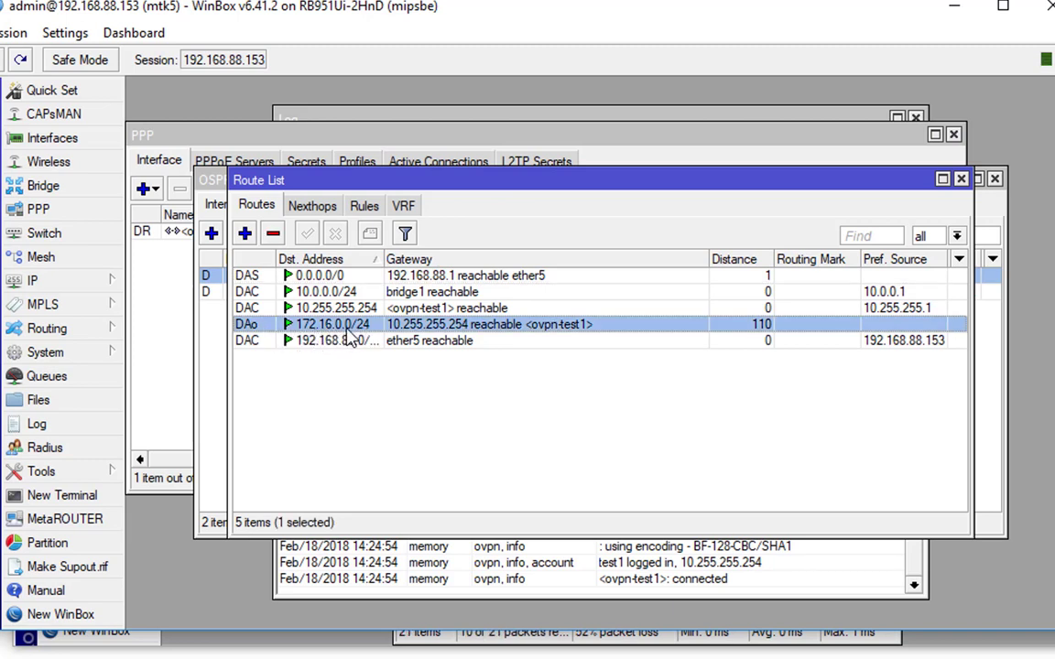
On mtk6, check OSPF route 10.0.0.0/24 via ovpn-hub and bring the 10.0.0.1 ping forward
{"action": "left_click", "coordinate": [207, 651]}
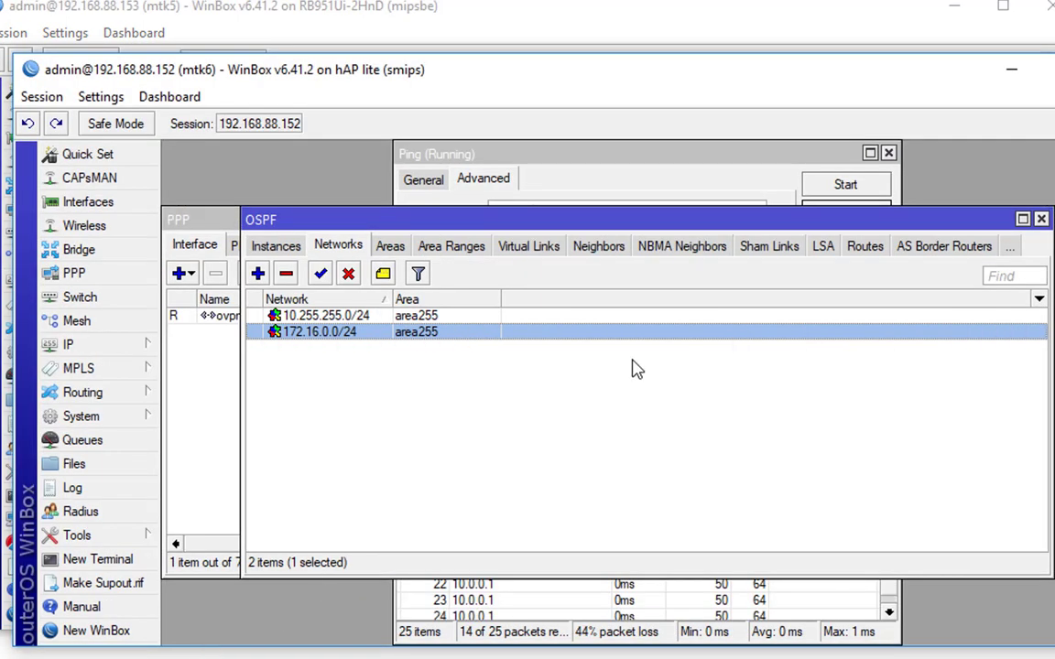
{"action": "left_click", "coordinate": [143, 348]}
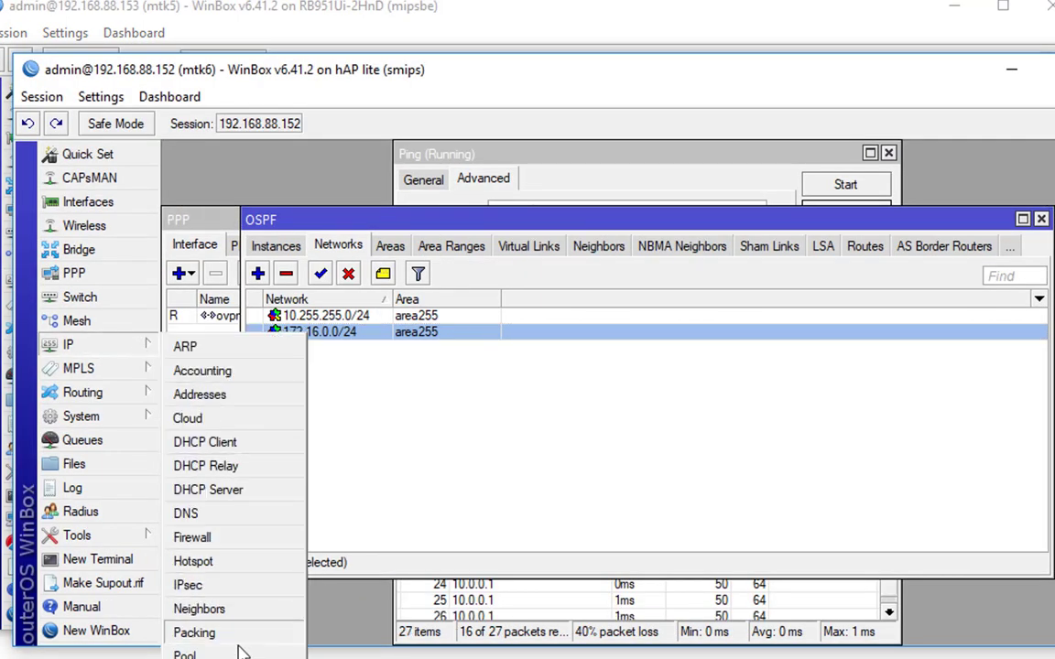
{"action": "left_click", "coordinate": [193, 656]}
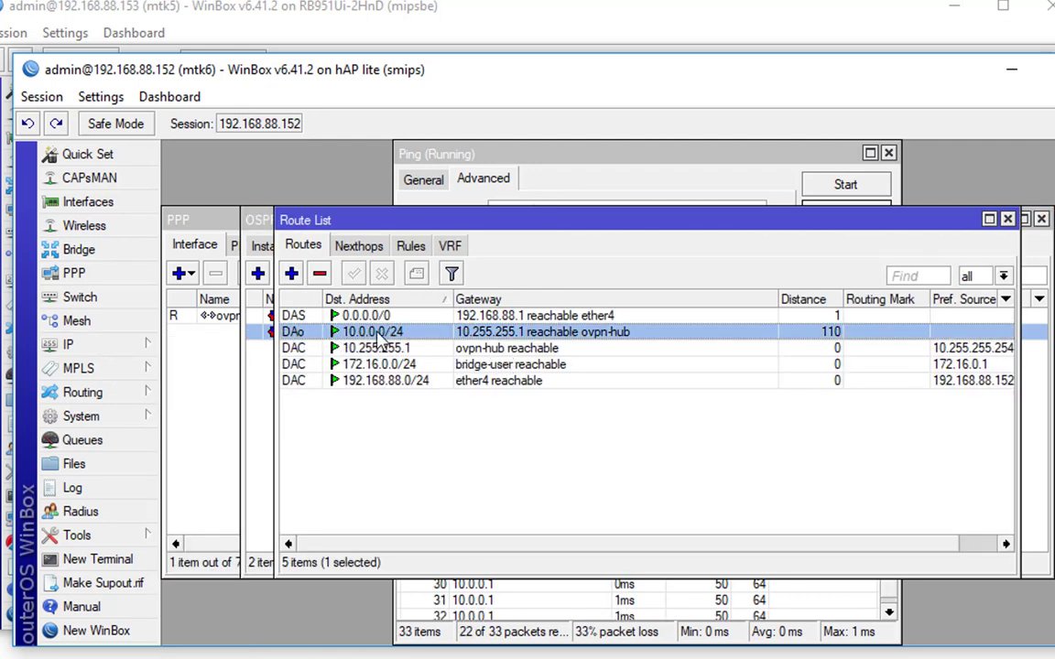
{"action": "left_click", "coordinate": [717, 174]}
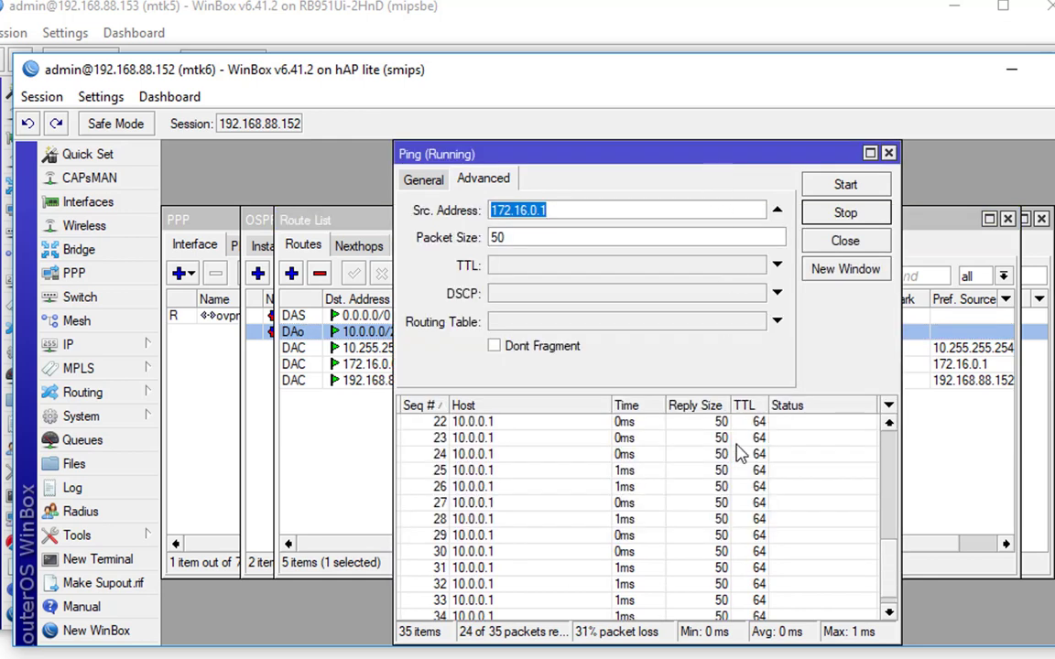